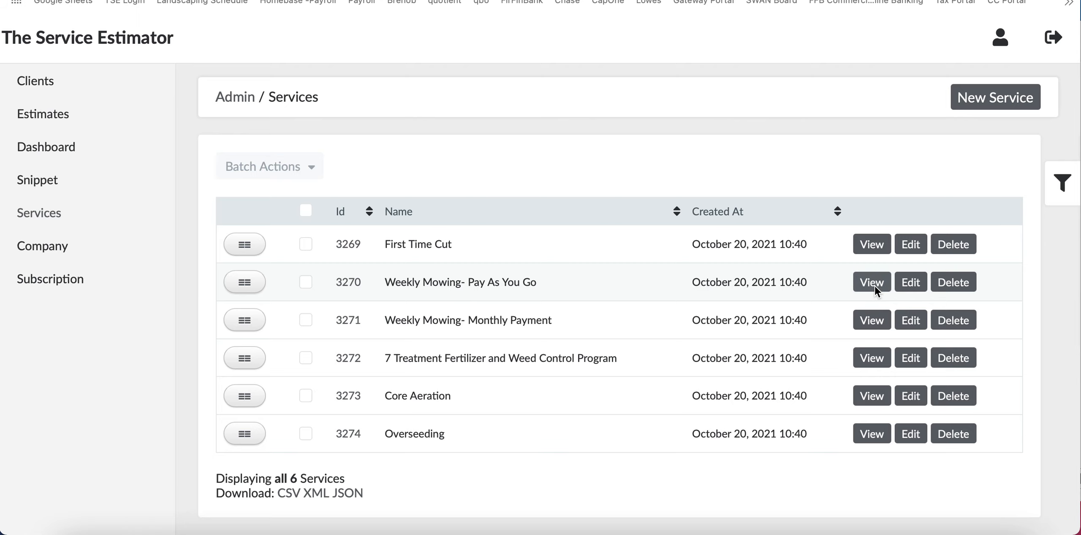
Step: View the details of the Weekly Mowing- Pay As You Go service and examine its description and pricing columns
click(874, 286)
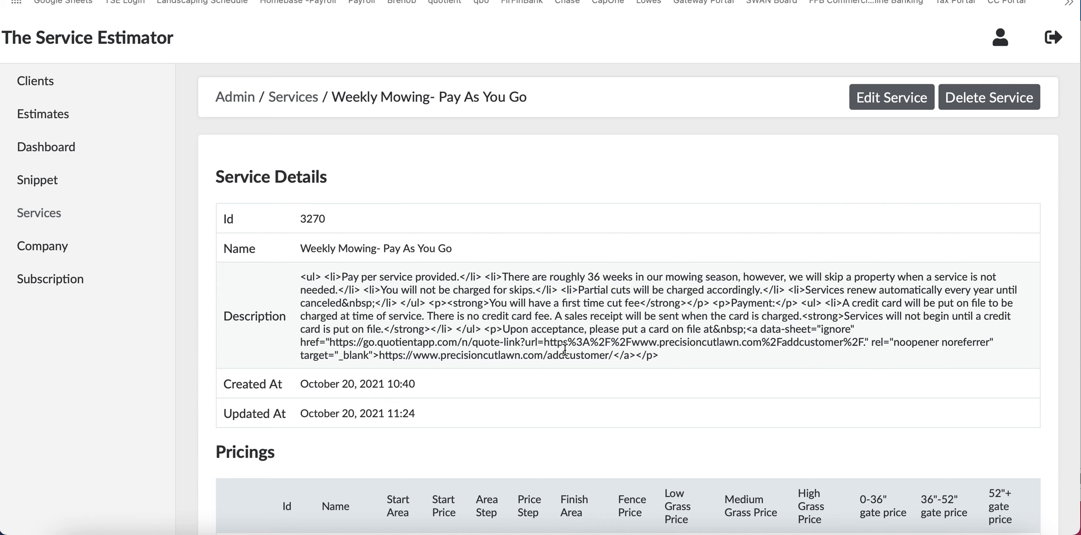
scroll(564, 349, down, 3)
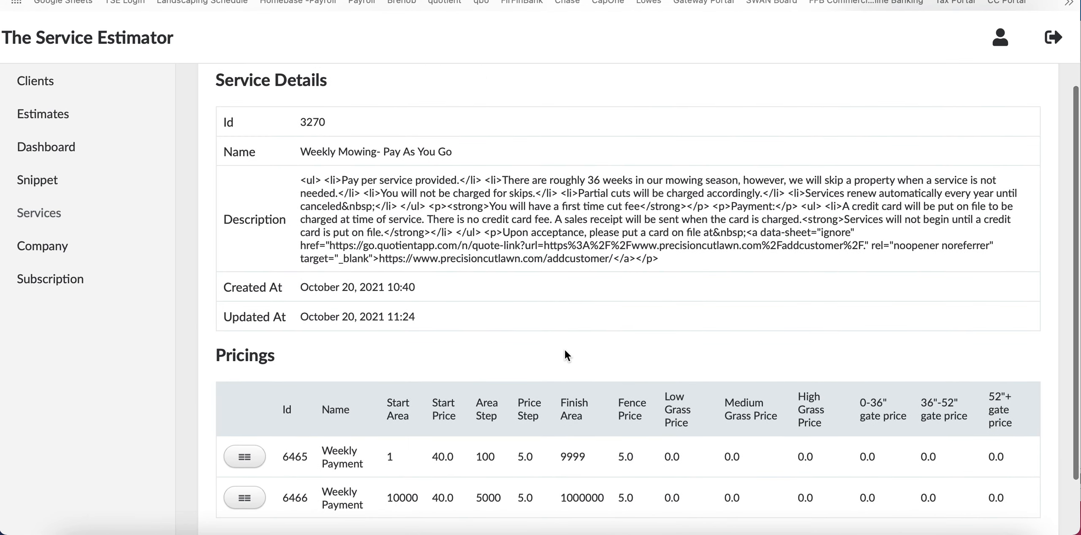
scroll(565, 351, down, 1)
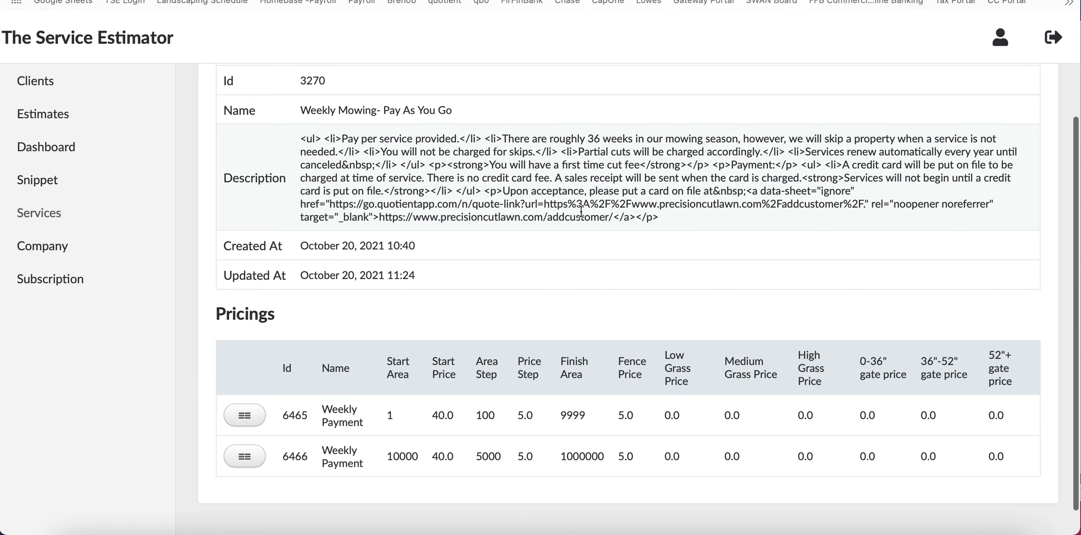
scroll(581, 211, down, 1)
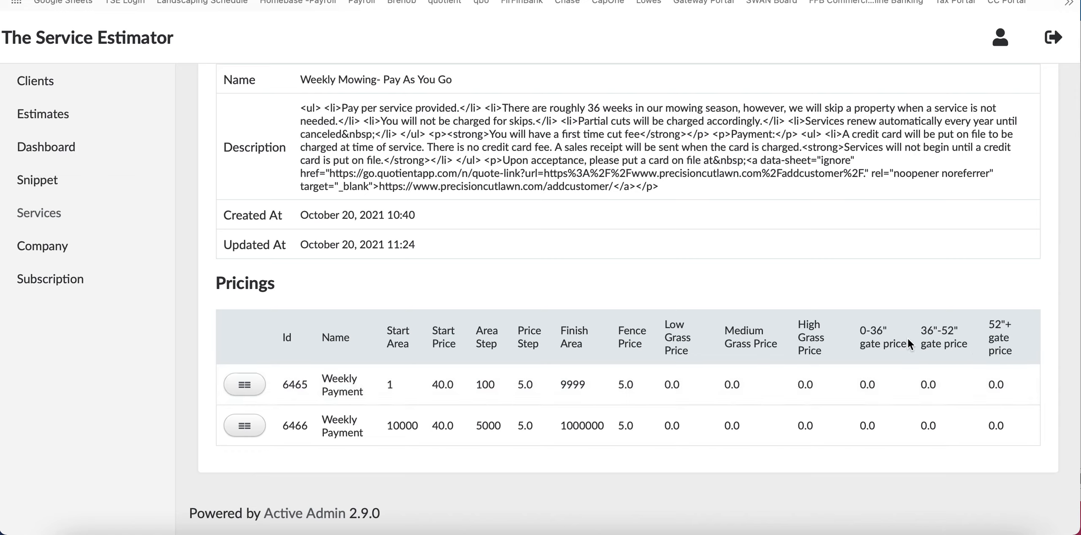
drag(885, 331, 850, 332)
click(884, 361)
scroll(978, 380, up, 5)
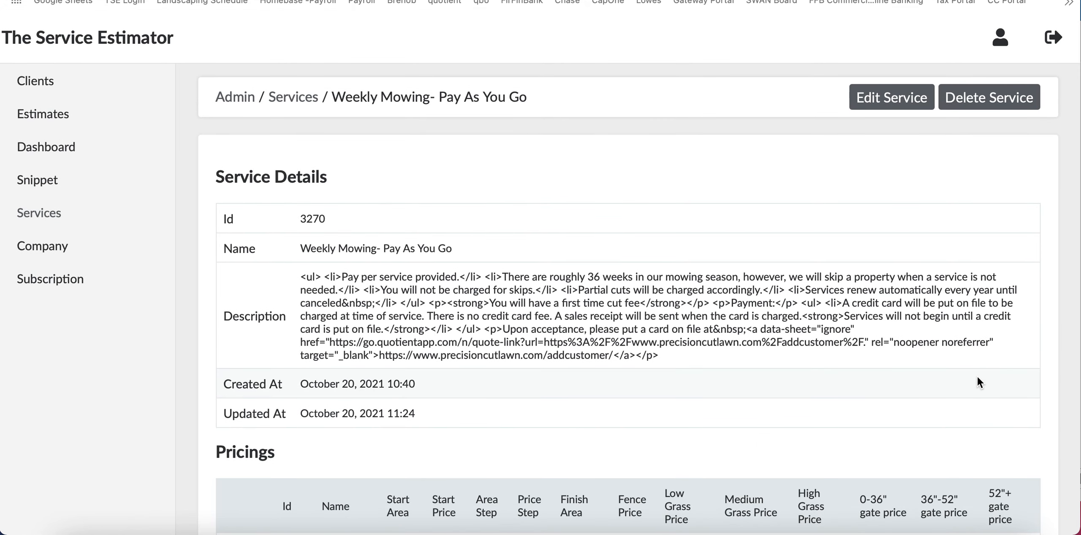
Step: Open the Weekly Mowing- Pay As You Go service for editing and review its description text and card-on-file link
click(905, 103)
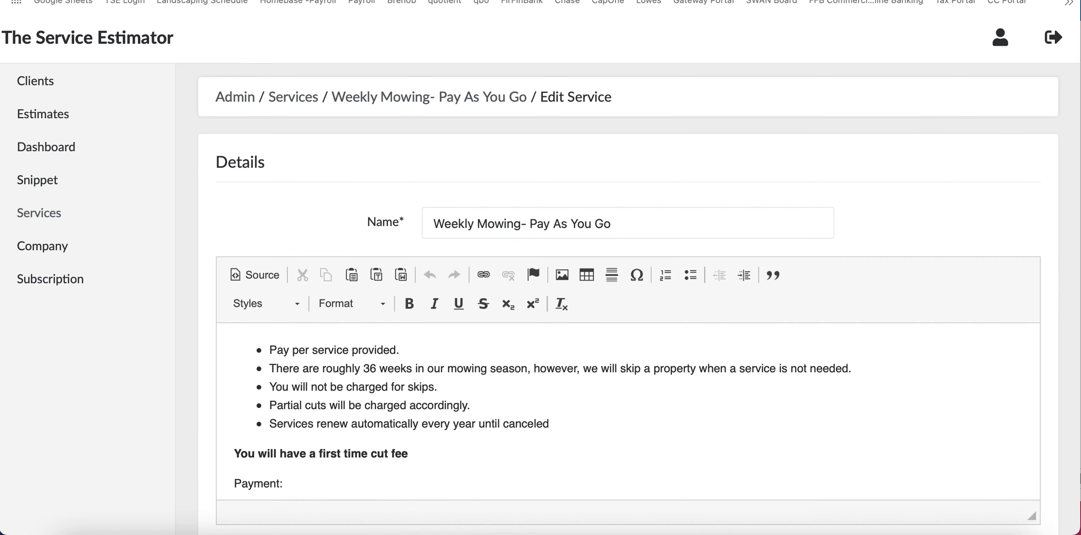
scroll(840, 337, down, 5)
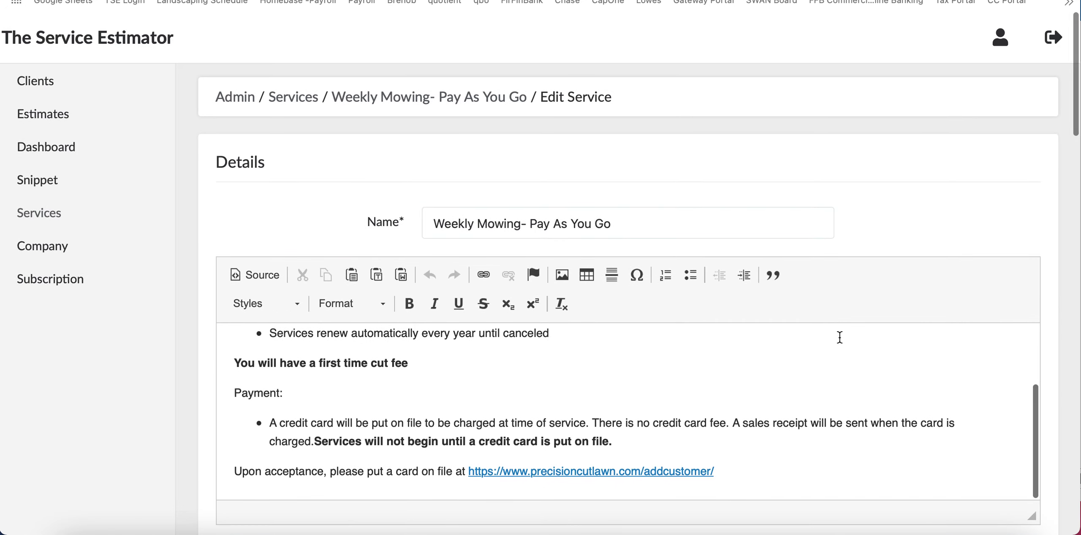
scroll(839, 337, up, 5)
scroll(840, 337, down, 5)
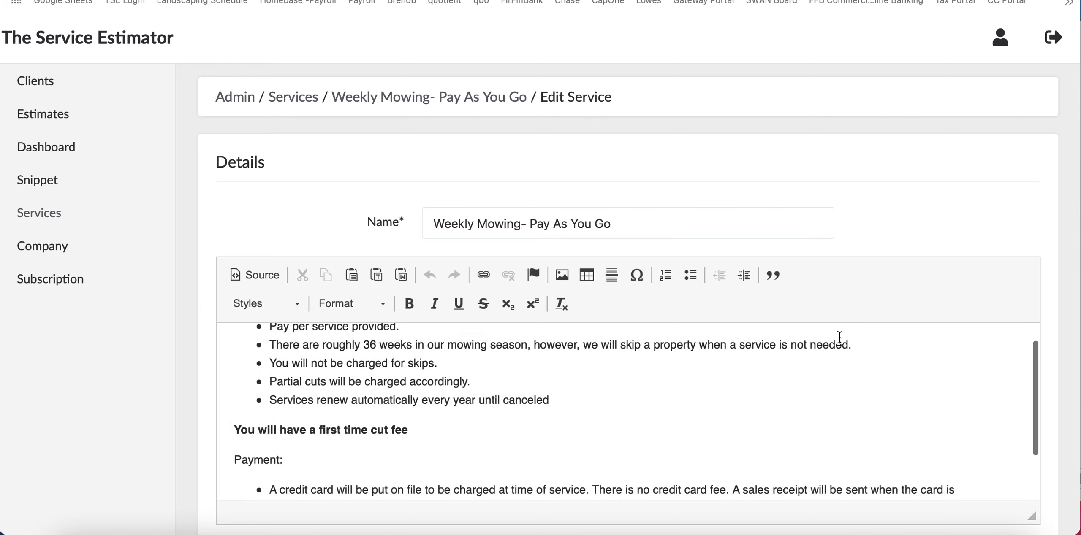
drag(741, 474, 472, 467)
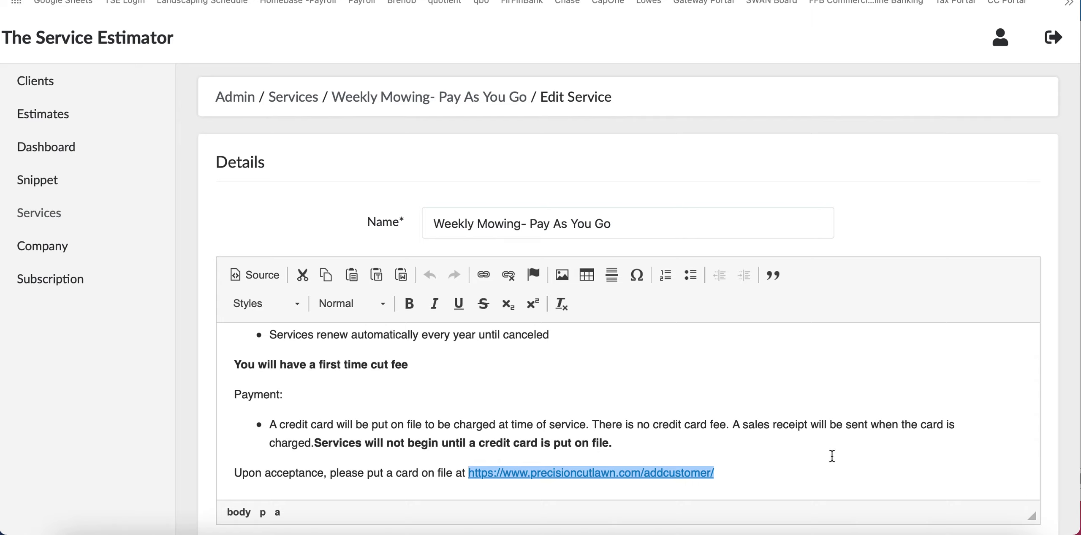
key(Home)
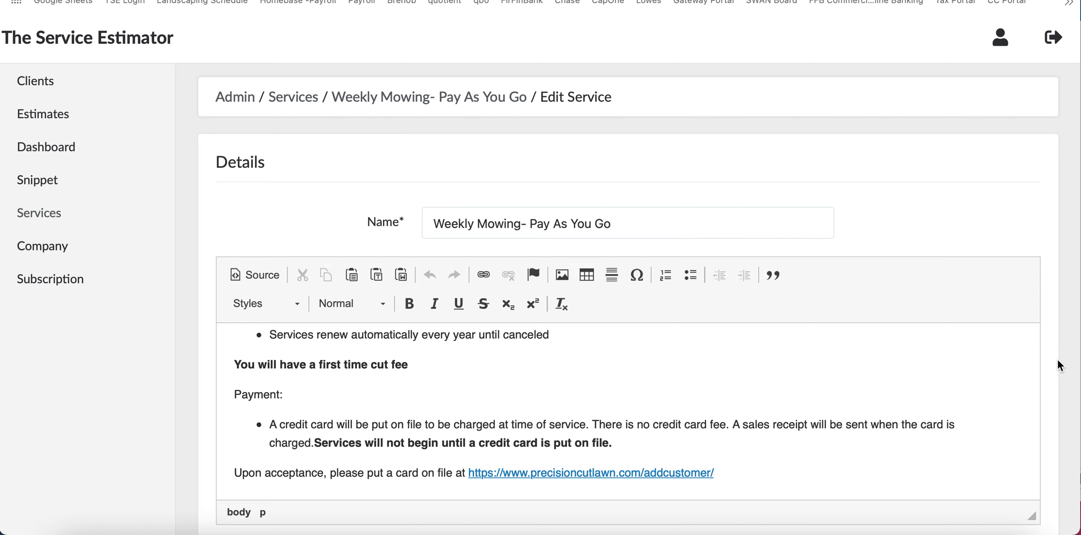
scroll(1059, 366, down, 3)
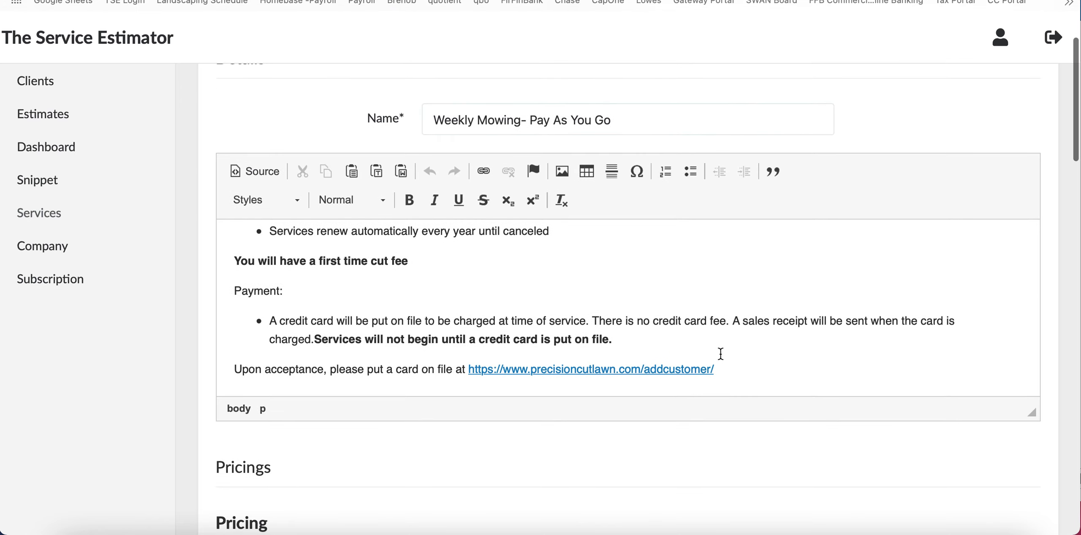
click(732, 364)
drag(732, 364, 469, 370)
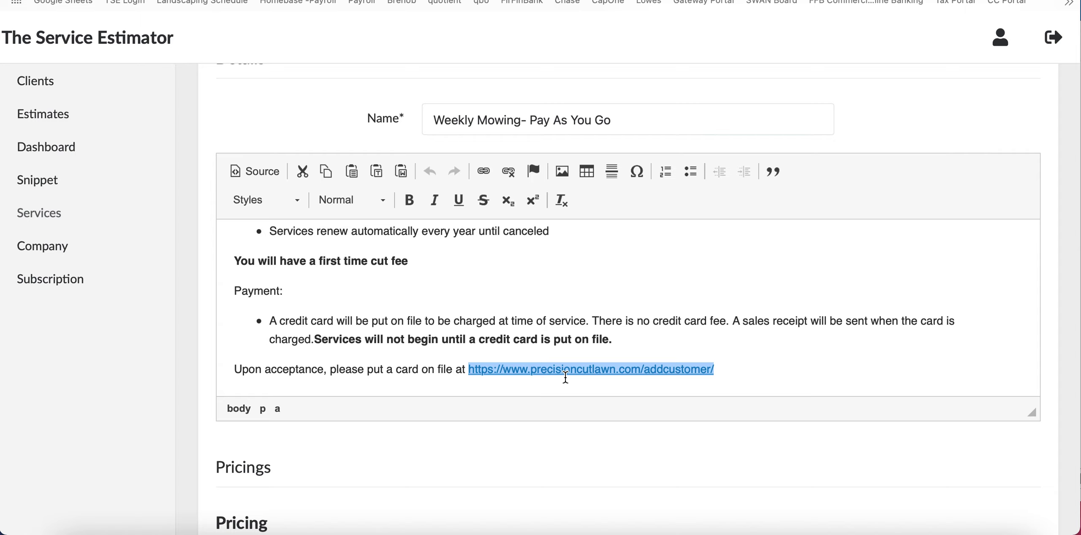
click(1058, 341)
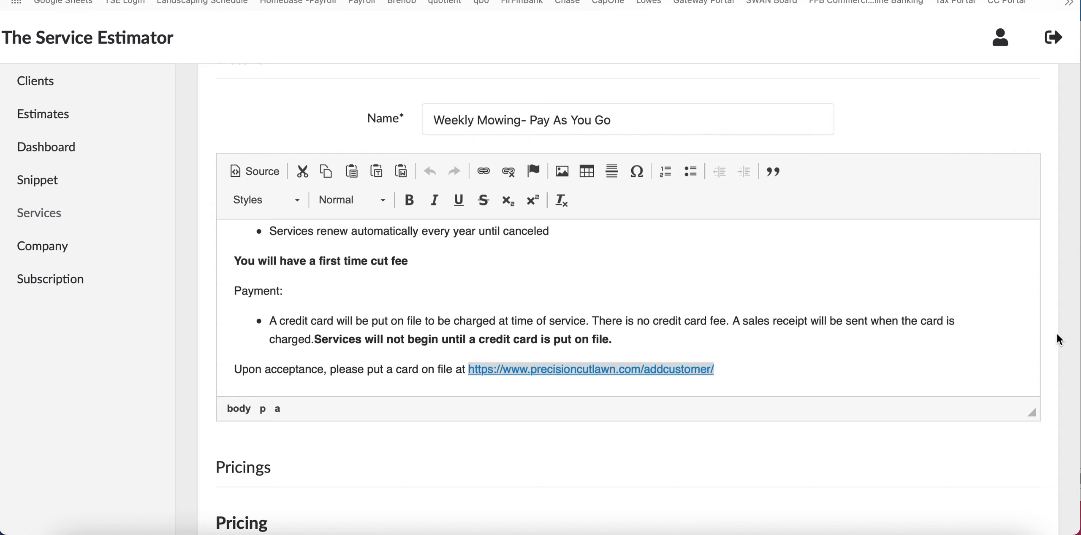
scroll(1058, 340, down, 2)
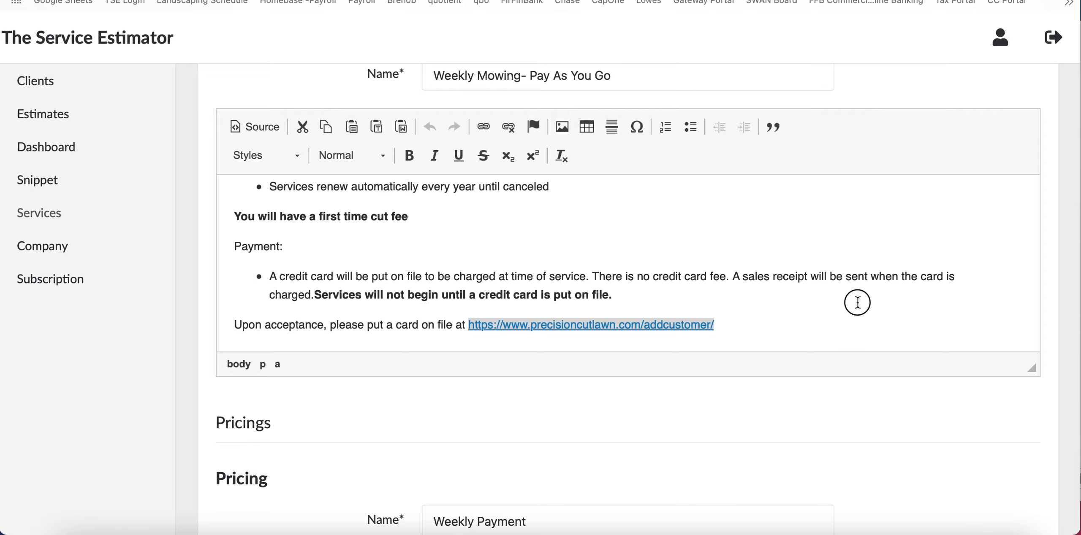
click(857, 302)
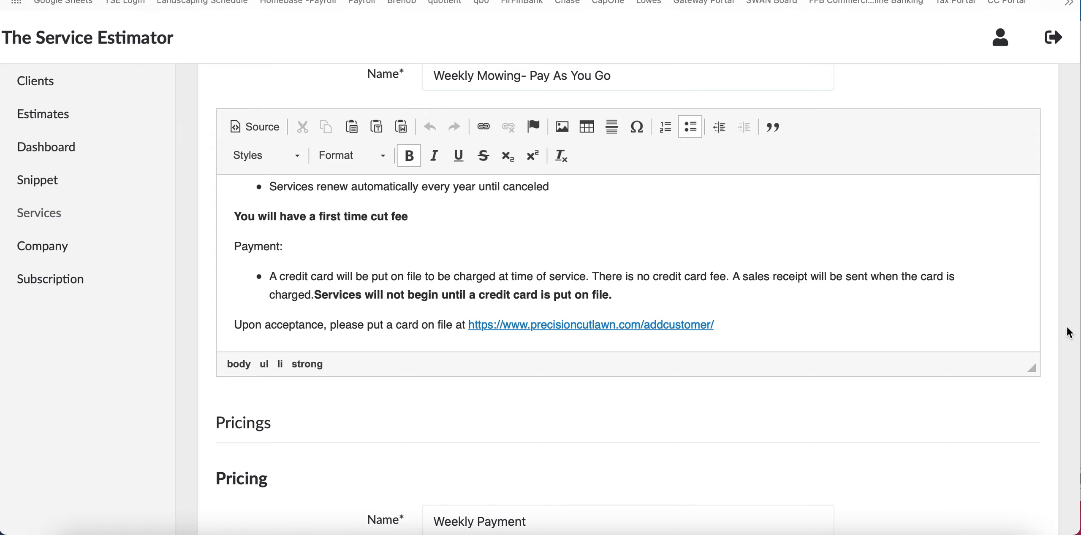
Step: Look through both Weekly Payment pricing tiers in the service's edit form
scroll(1067, 329, down, 5)
scroll(1067, 332, down, 1)
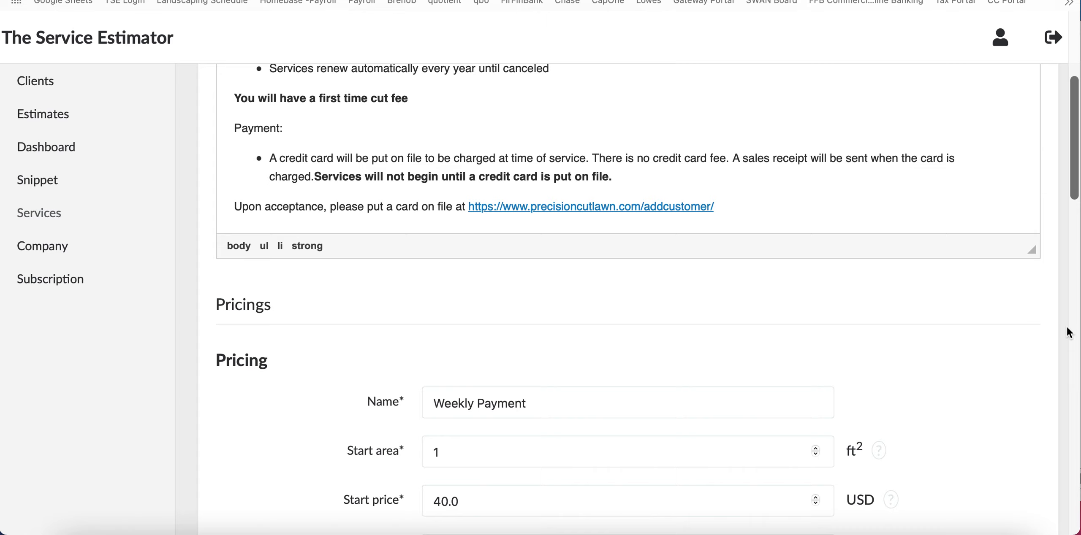
scroll(1067, 332, down, 7)
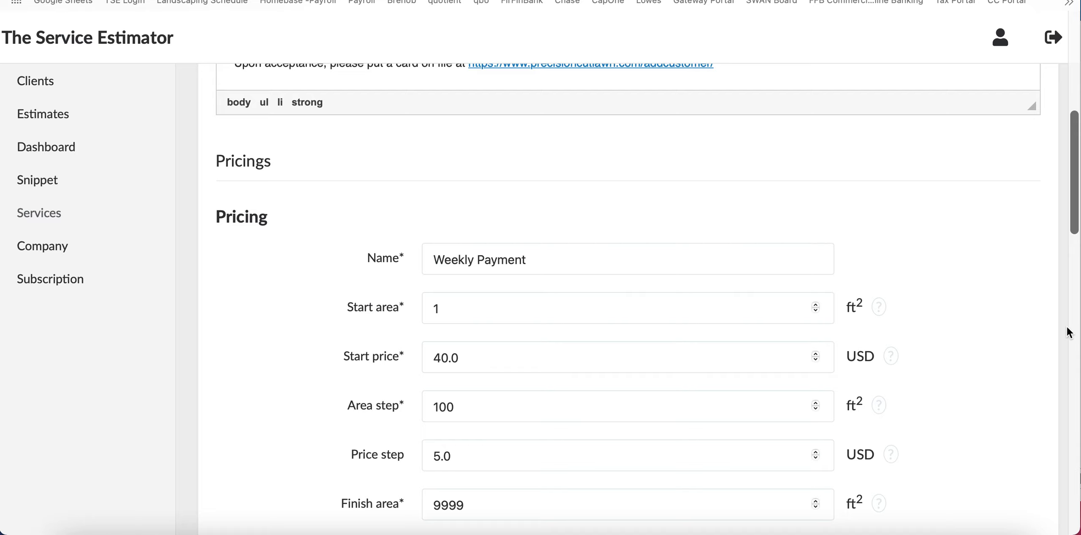
scroll(1067, 333, down, 20)
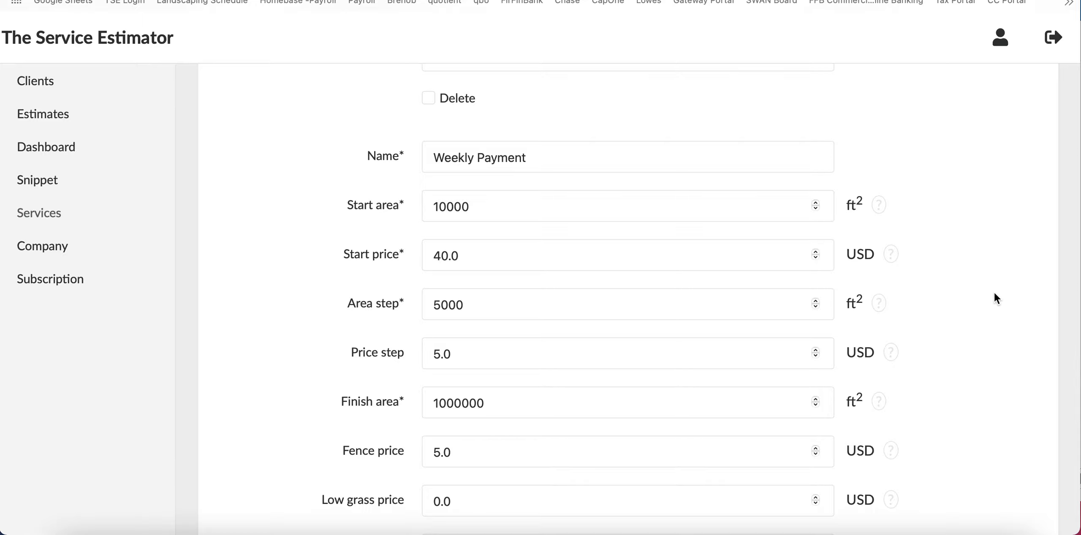
scroll(994, 294, up, 15)
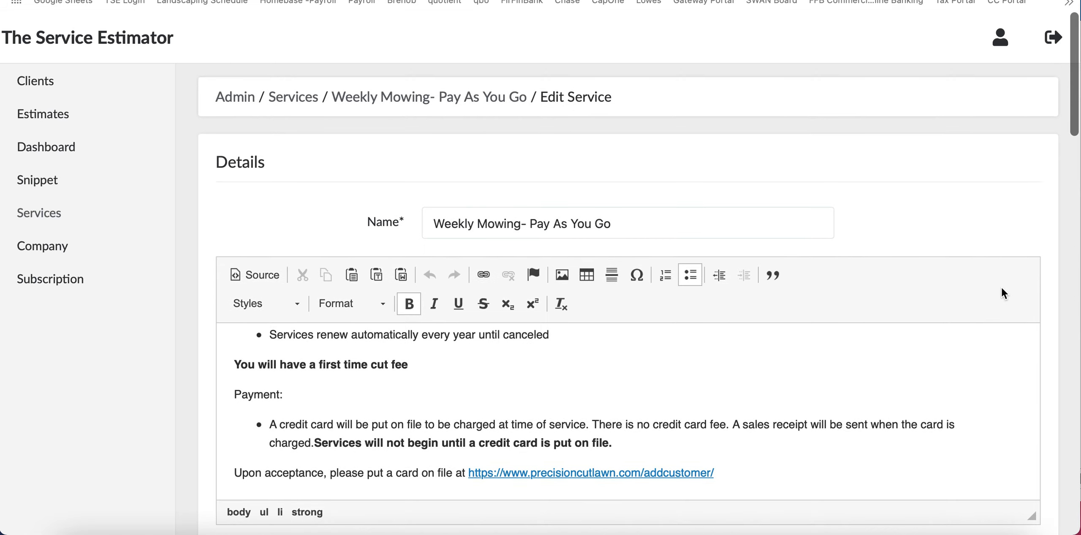
scroll(1054, 270, down, 8)
scroll(1054, 270, down, 5)
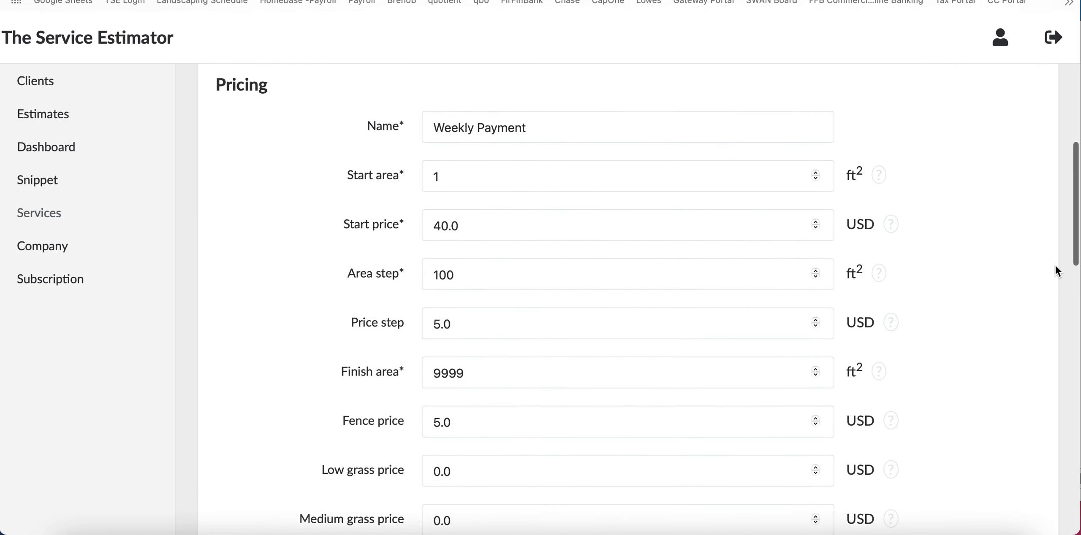
Step: Set the price step of the first Weekly Payment pricing tier to 0 USD
scroll(1056, 265, down, 1)
click(553, 174)
click(488, 357)
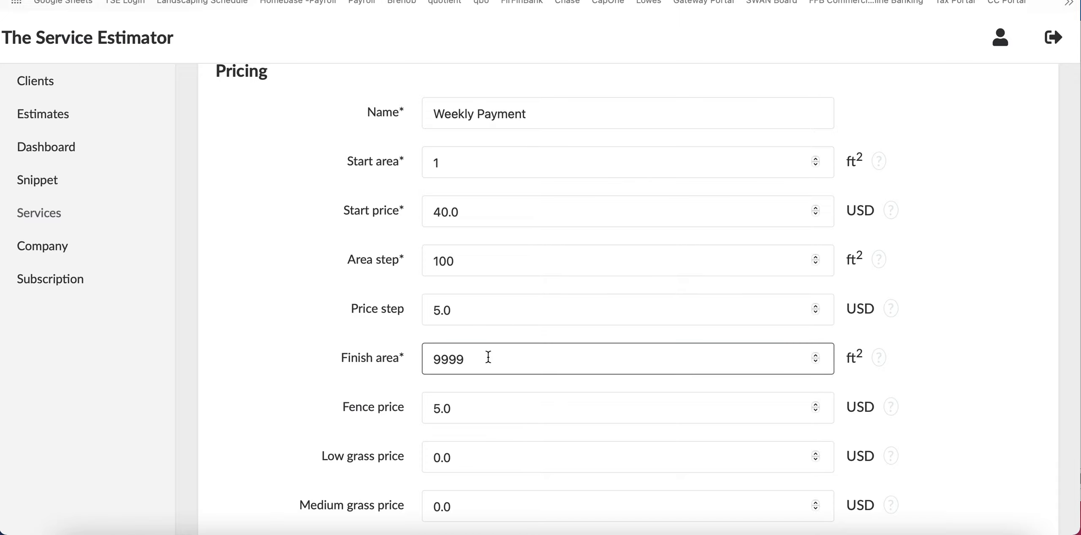
click(506, 261)
double_click(496, 308)
key(BackSpace)
click(971, 295)
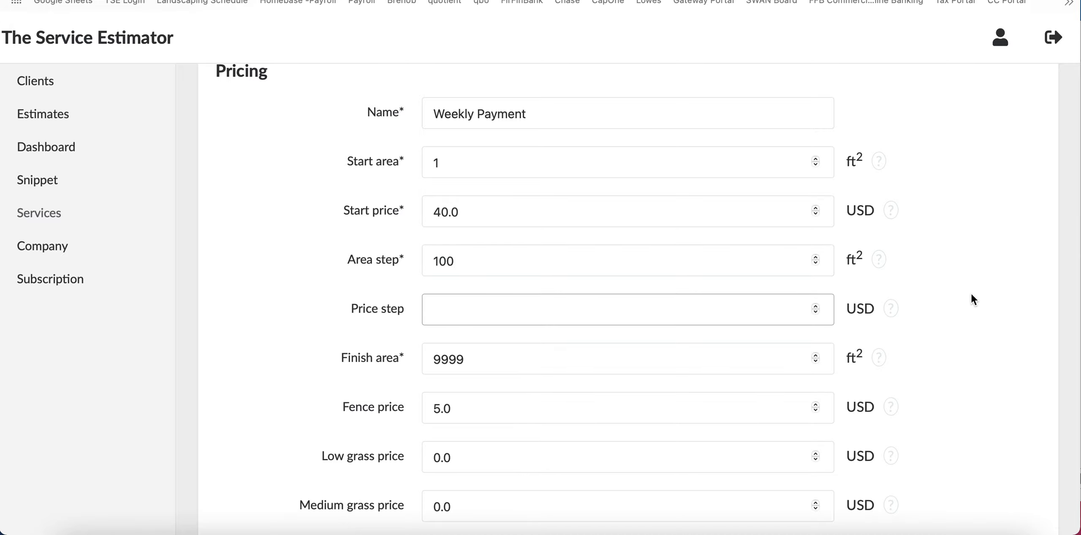
scroll(971, 295, down, 3)
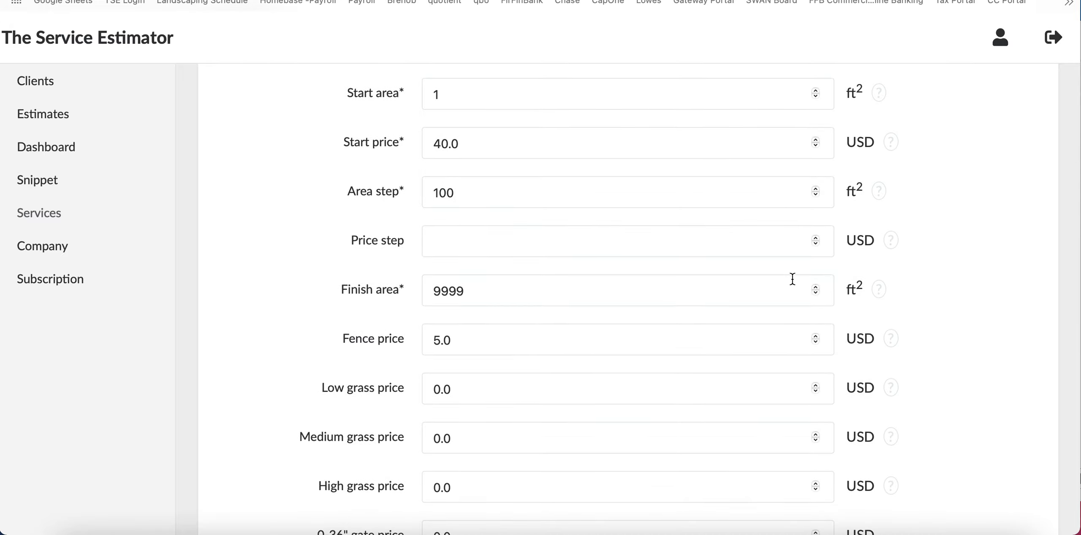
click(770, 243)
text(0)
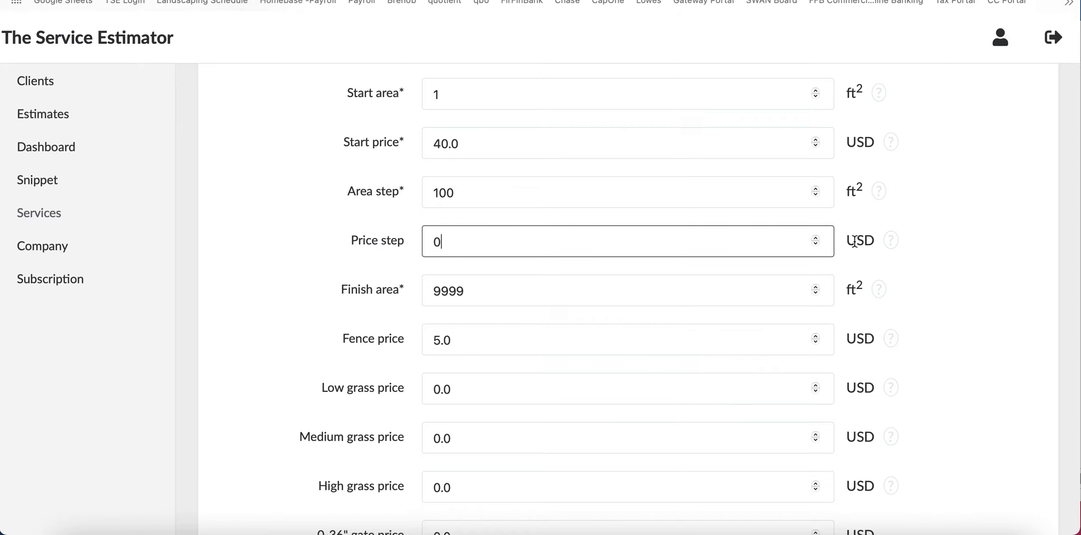
click(928, 244)
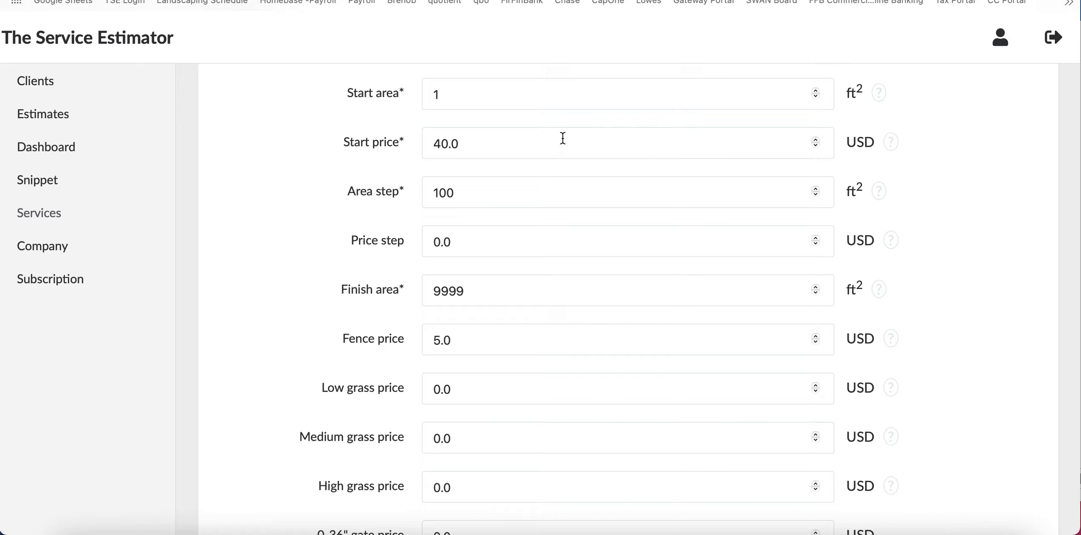
Step: Examine the first pricing tier's start area, fence price, grass prices and gate prices
click(493, 102)
click(948, 183)
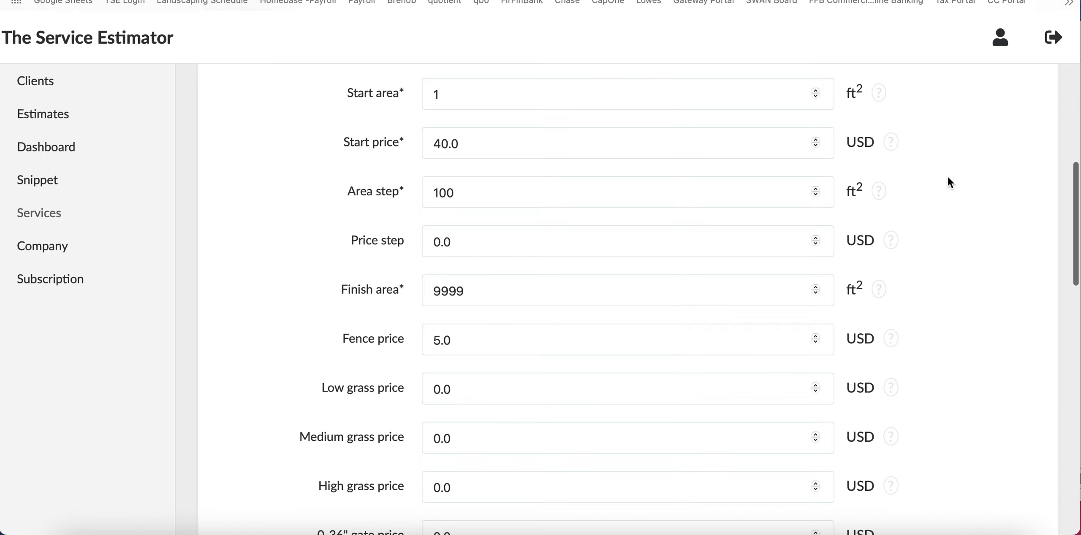
scroll(947, 179, down, 3)
scroll(555, 190, down, 1)
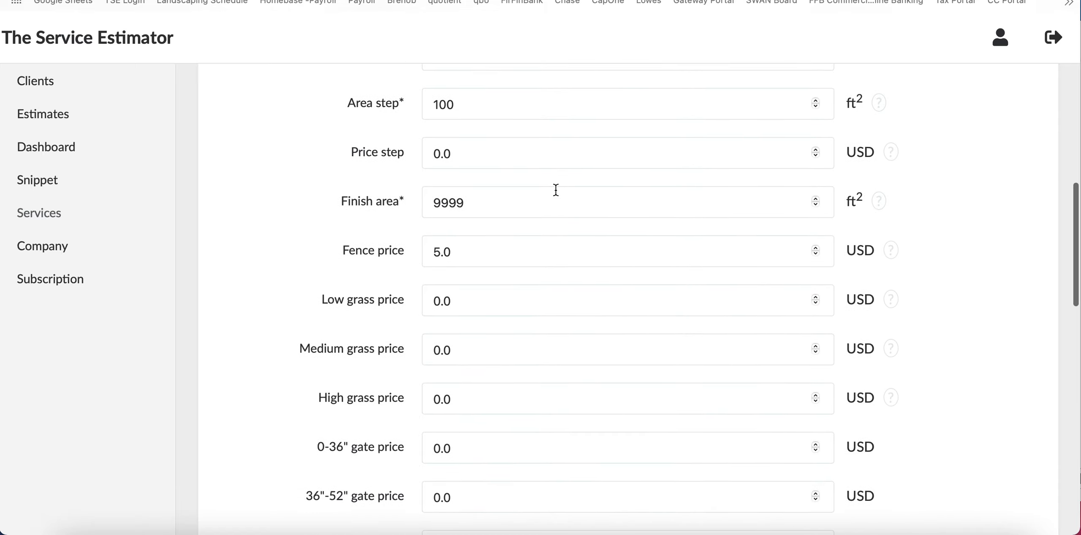
scroll(490, 208, down, 2)
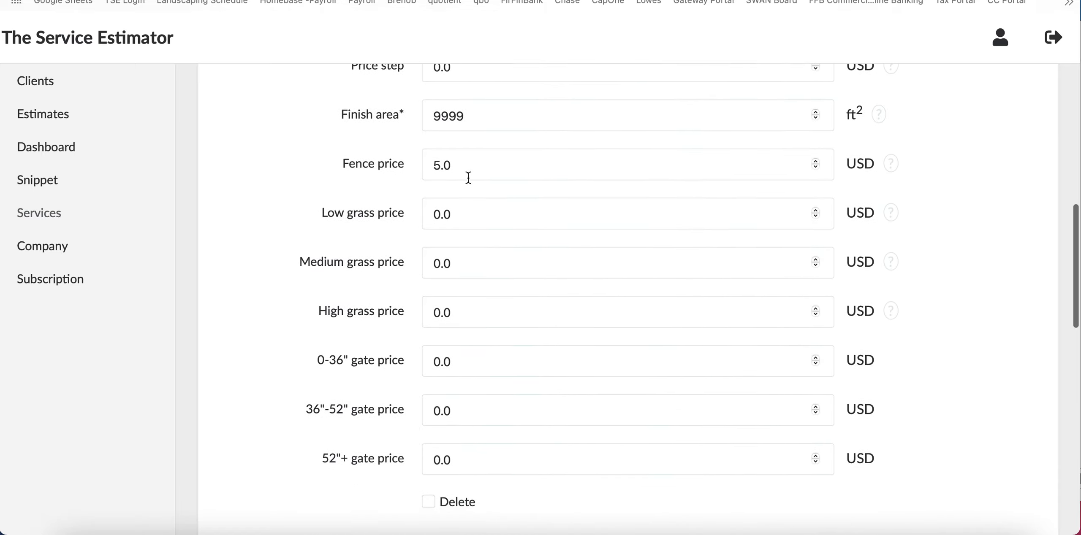
click(357, 164)
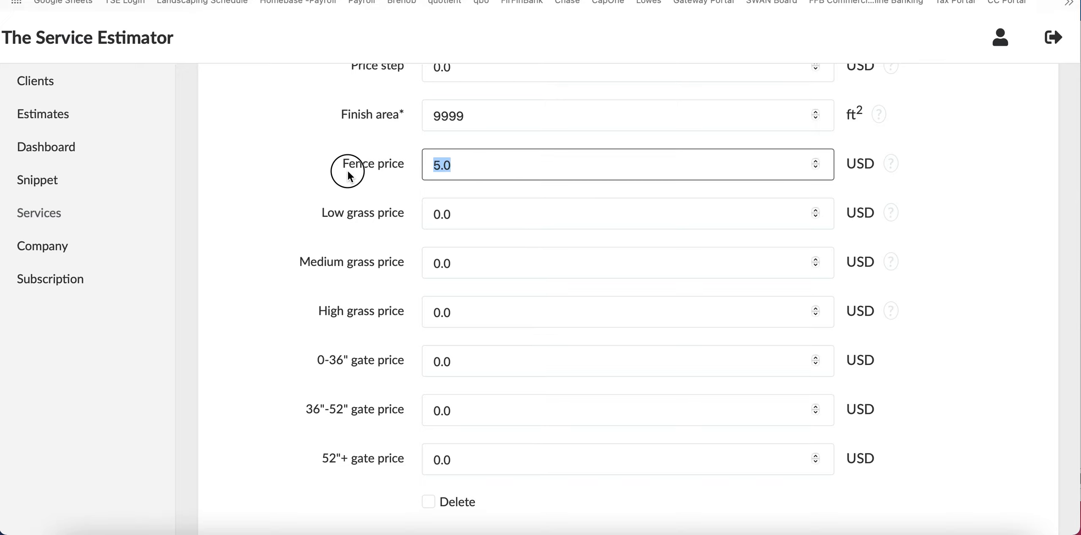
scroll(347, 170, down, 2)
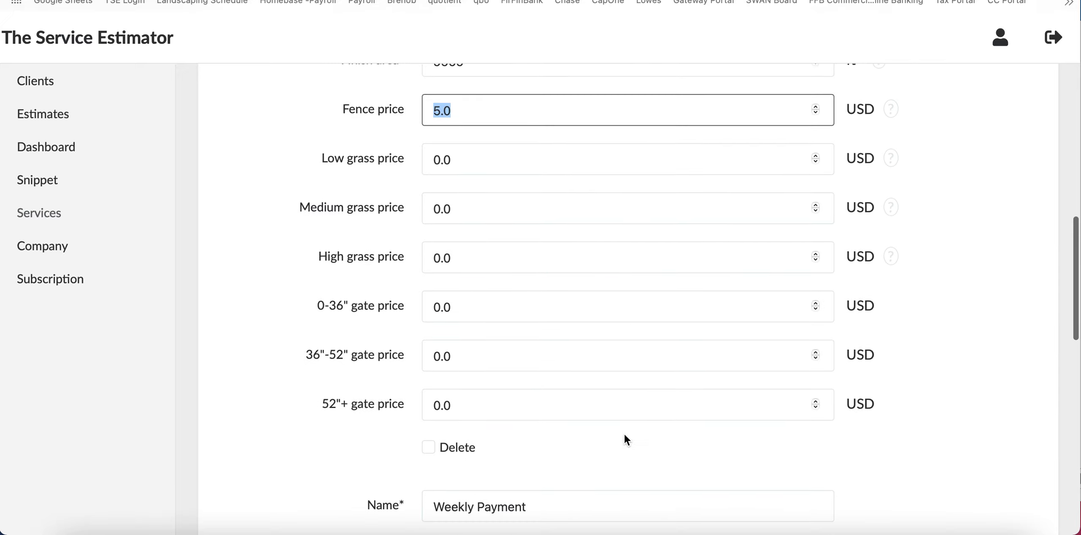
click(973, 355)
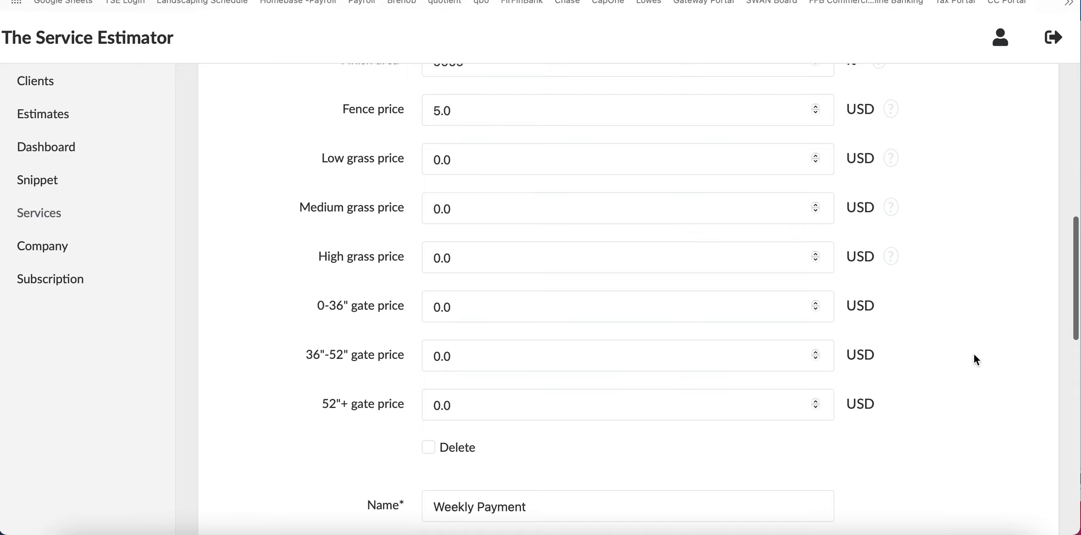
scroll(972, 355, down, 1)
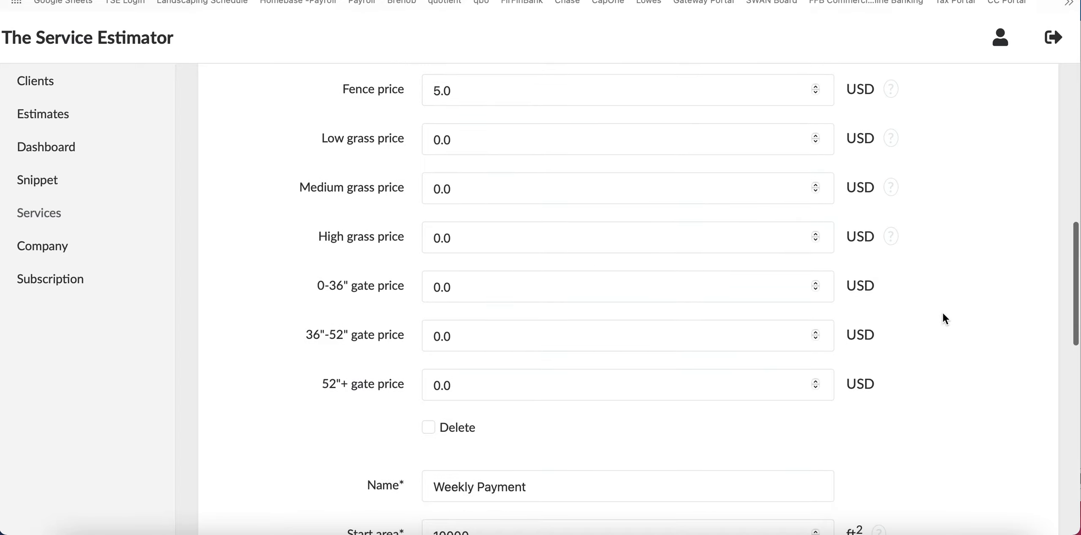
Step: Examine the second Weekly Payment pricing tier's start area, start price, area step and price step
scroll(944, 316, down, 10)
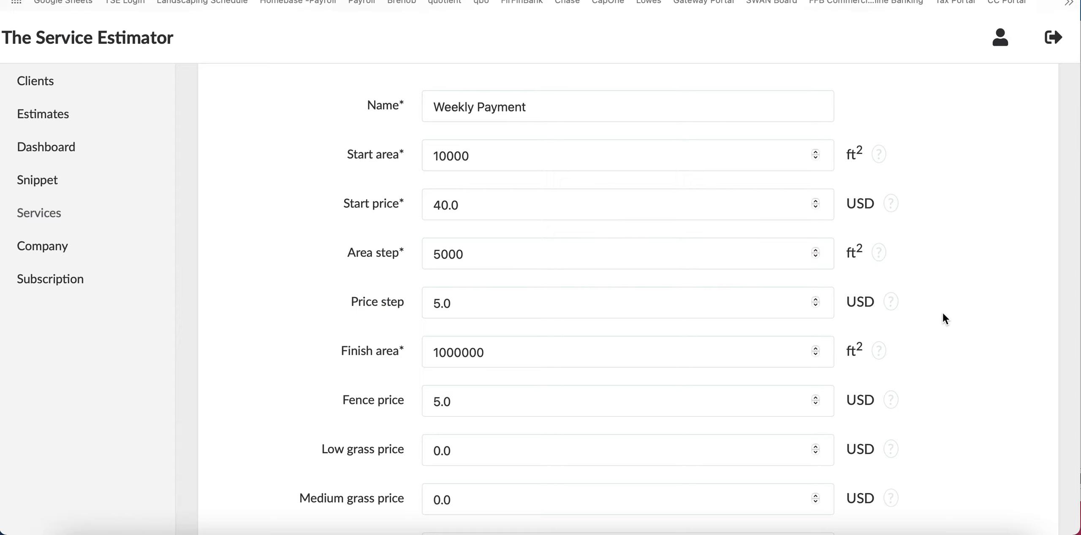
click(555, 159)
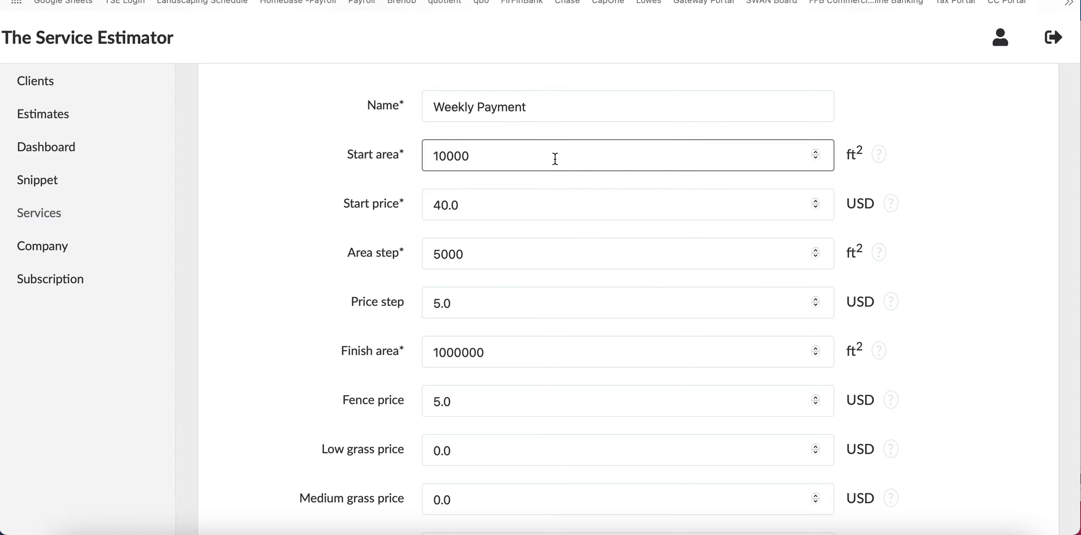
click(531, 207)
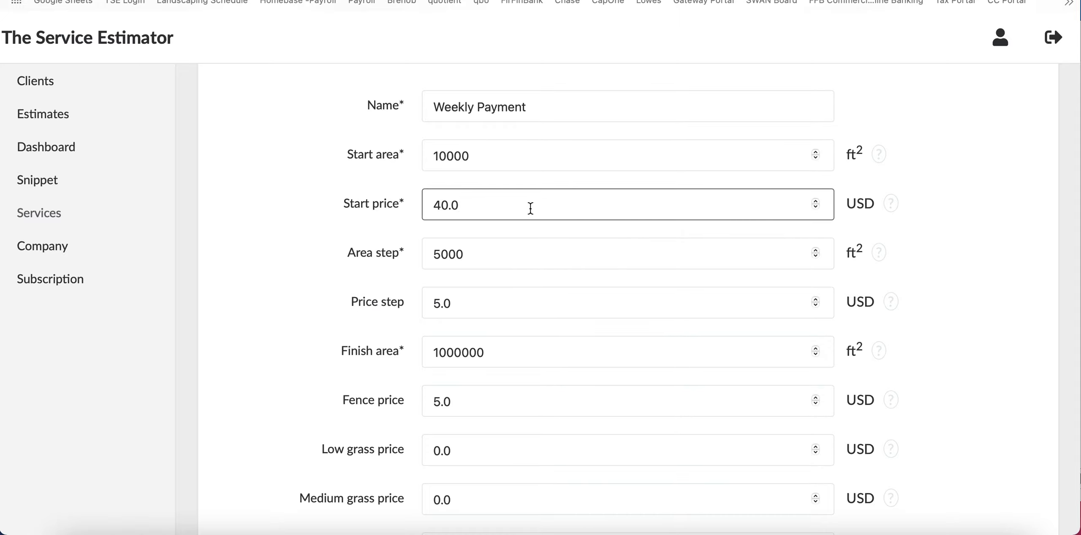
scroll(531, 208, down, 3)
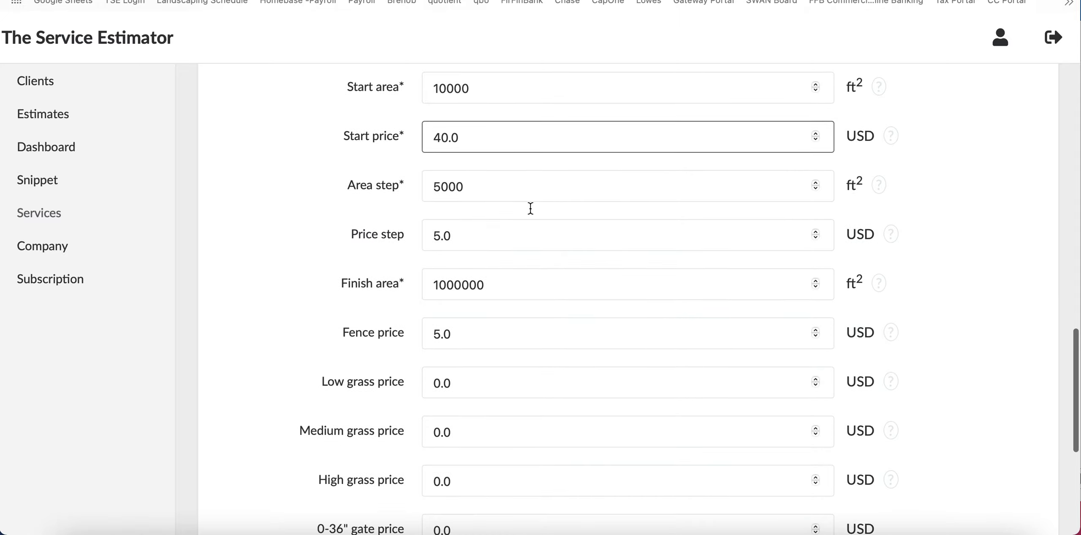
click(500, 188)
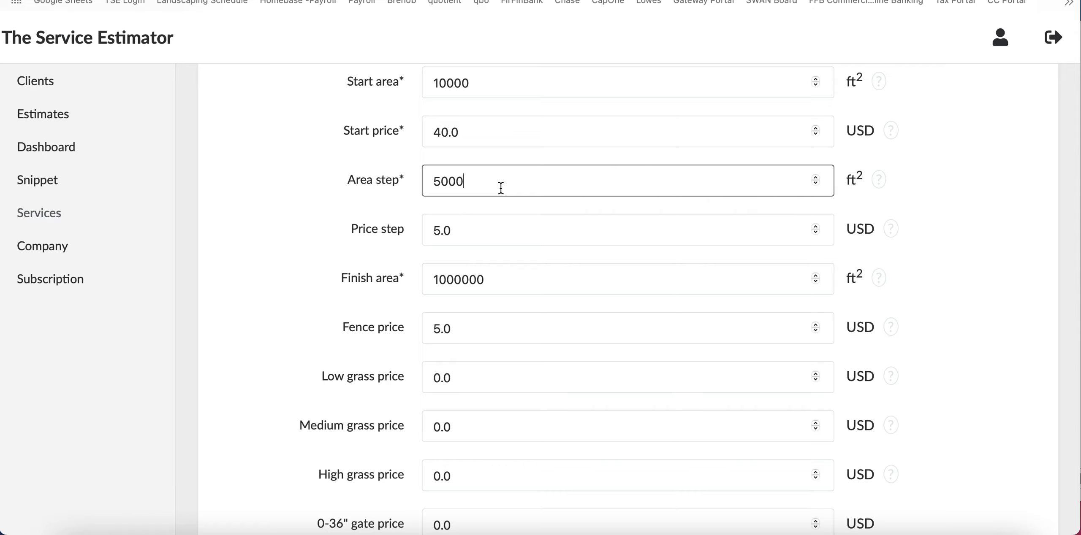
drag(500, 188, 345, 190)
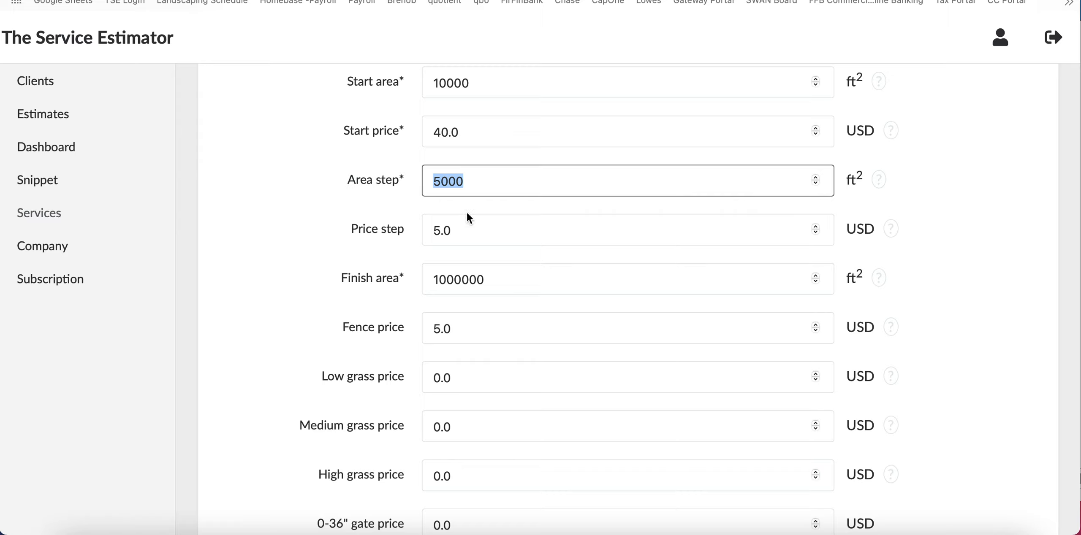
click(356, 230)
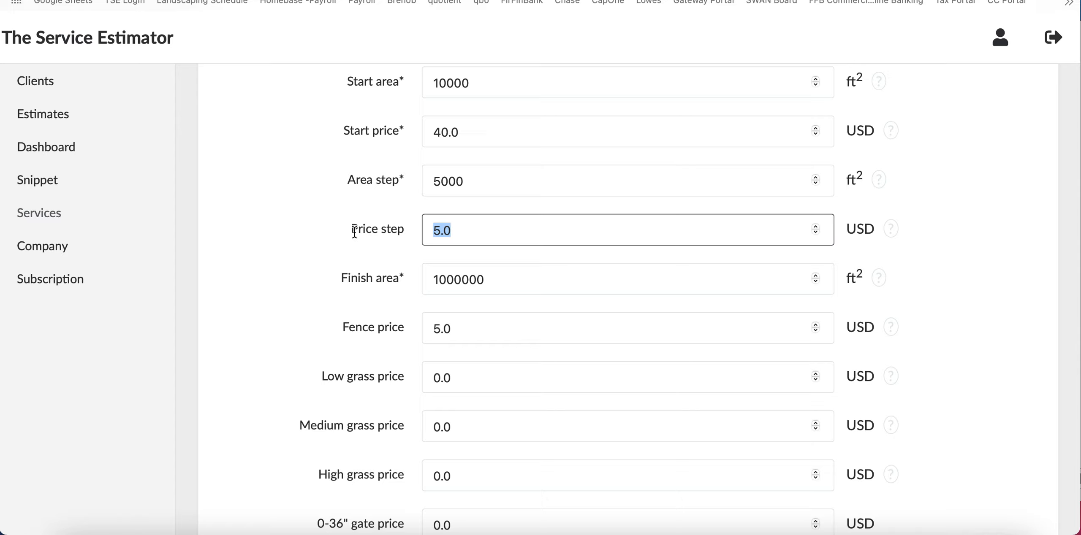
Step: Set the finish area of the second Weekly Payment pricing tier to 50000 ft²
double_click(533, 283)
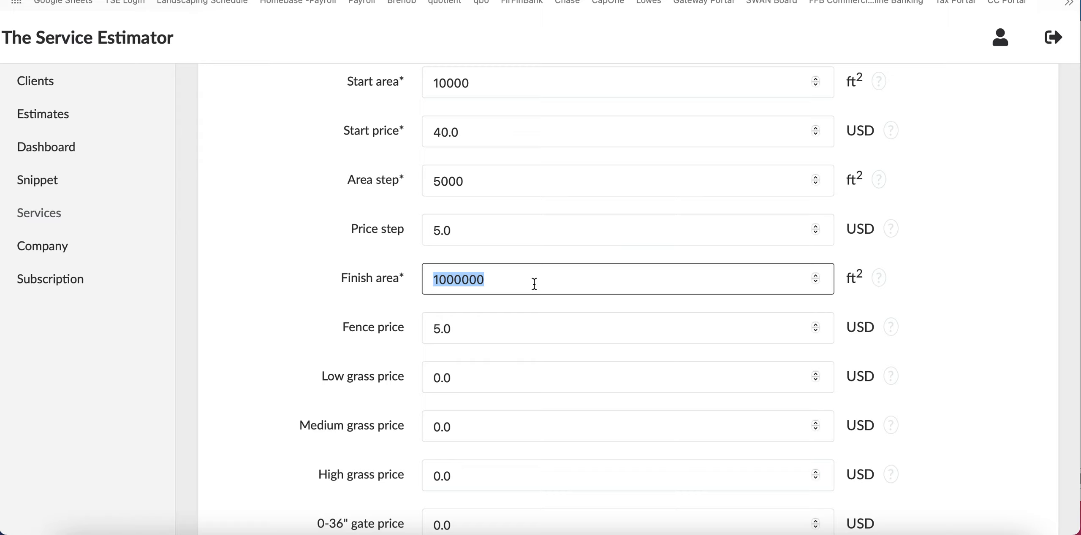
text(50000)
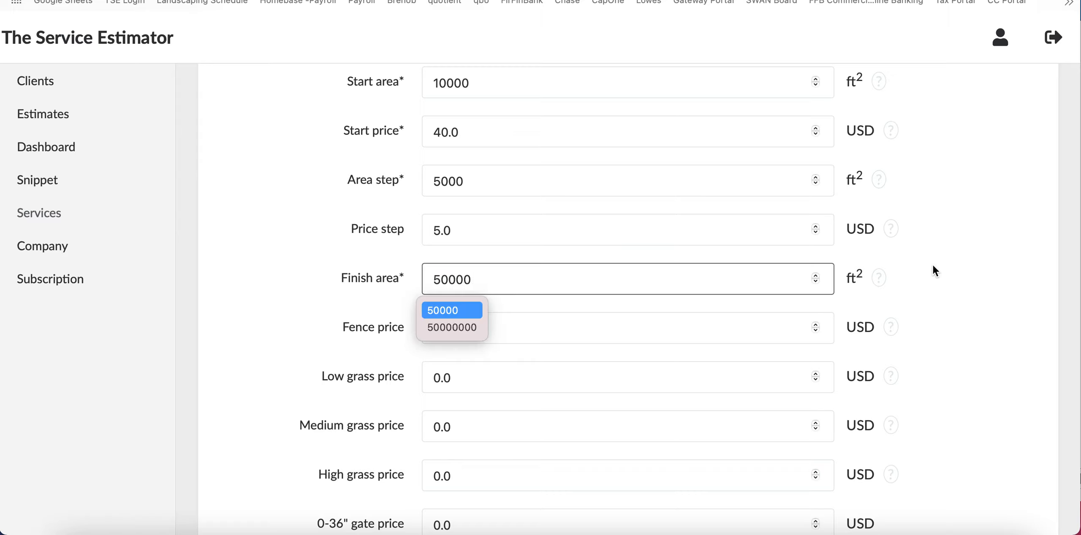
click(962, 277)
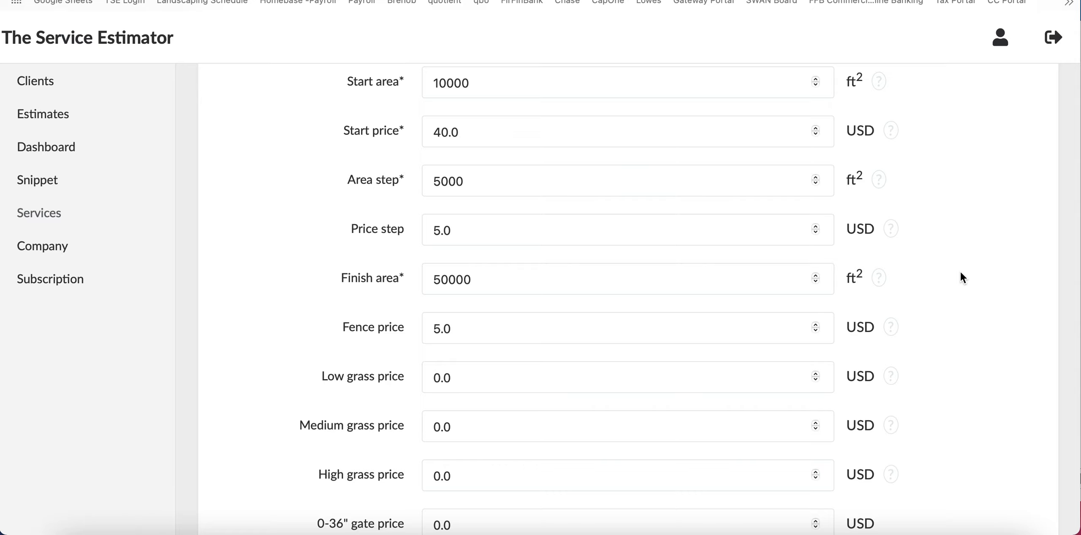
Step: Examine the second pricing tier's fence price and its low, medium and high grass prices
scroll(961, 274, down, 5)
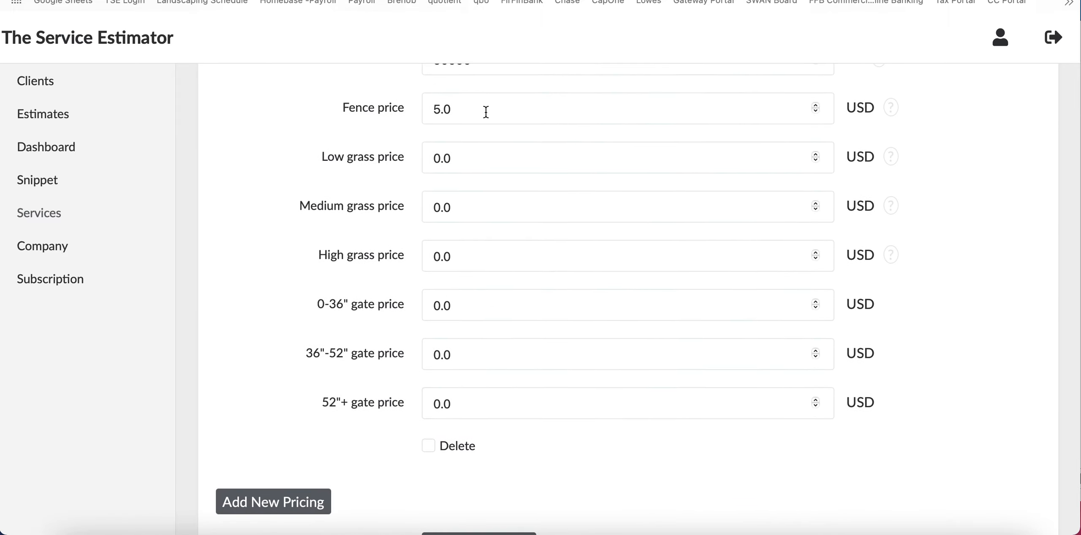
click(478, 167)
click(481, 205)
click(479, 252)
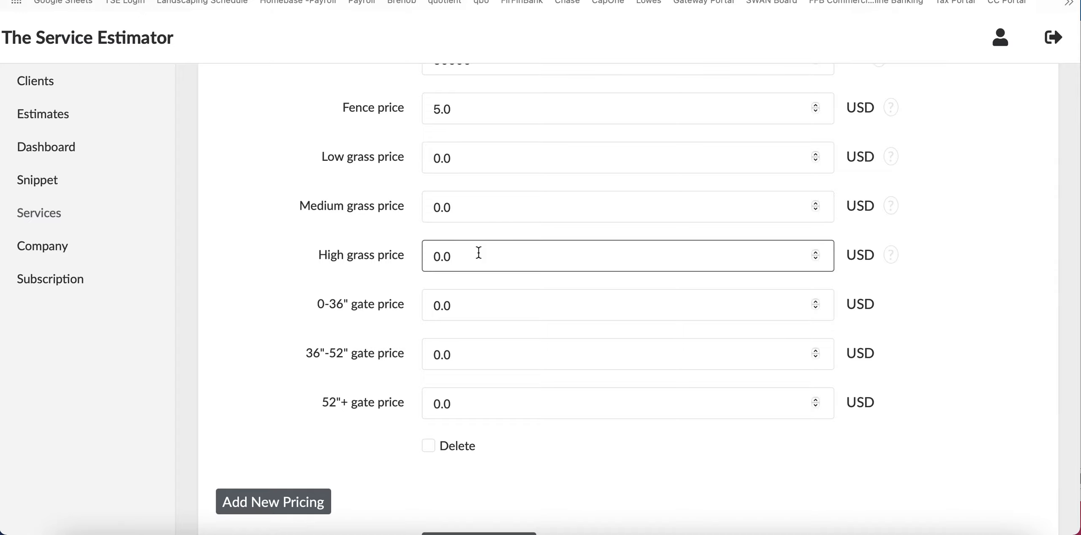
click(495, 155)
click(494, 211)
click(494, 261)
Step: Set the 0-36" gate price of the second Weekly Payment pricing tier to 10 USD
click(484, 297)
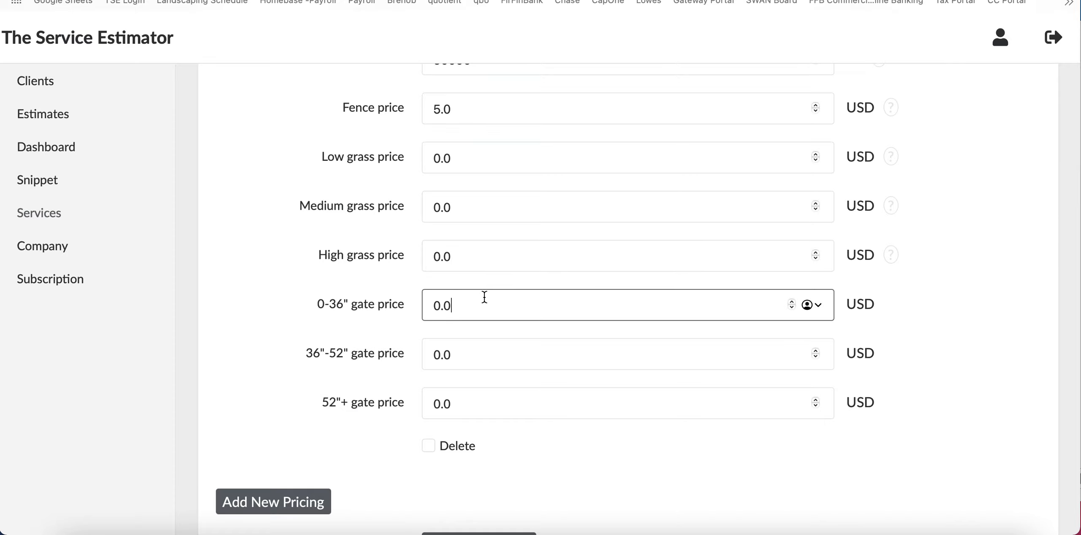
scroll(485, 297, down, 3)
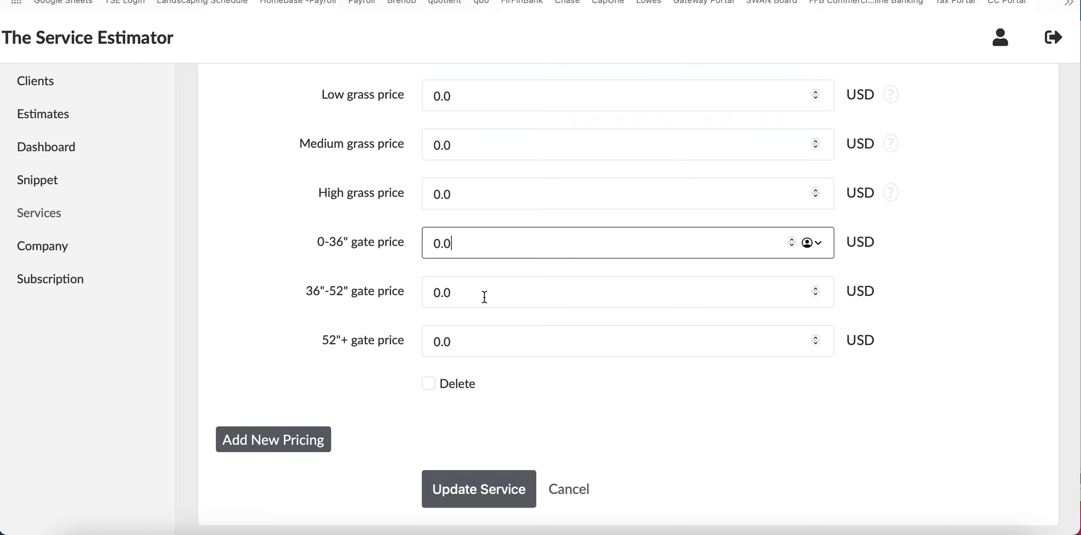
key(BackSpace)
key(BackSpace)
key(BackSpace)
text(10)
click(926, 245)
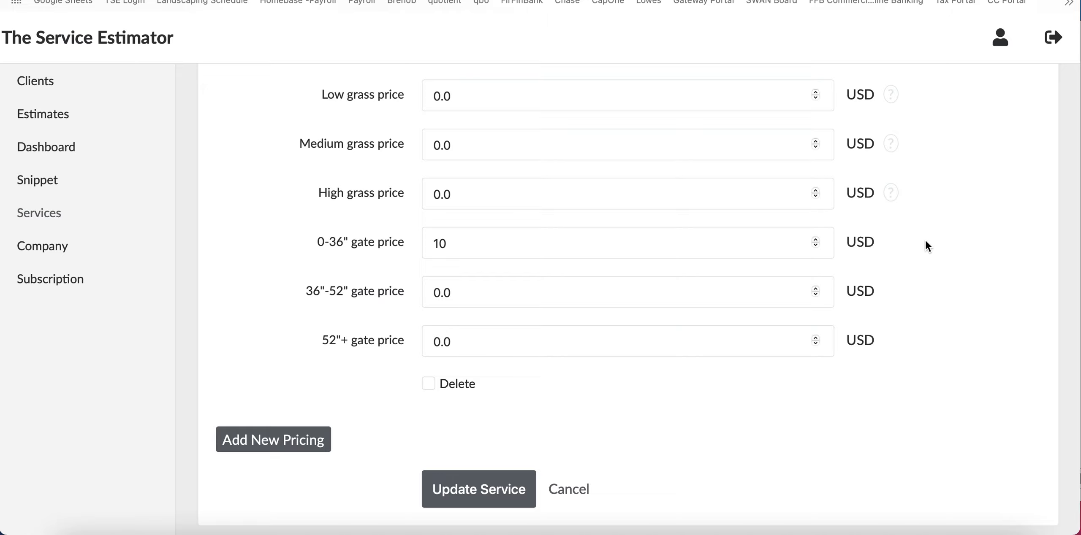
Step: Review the second pricing tier's area range, start price, fence price and gate prices
click(577, 242)
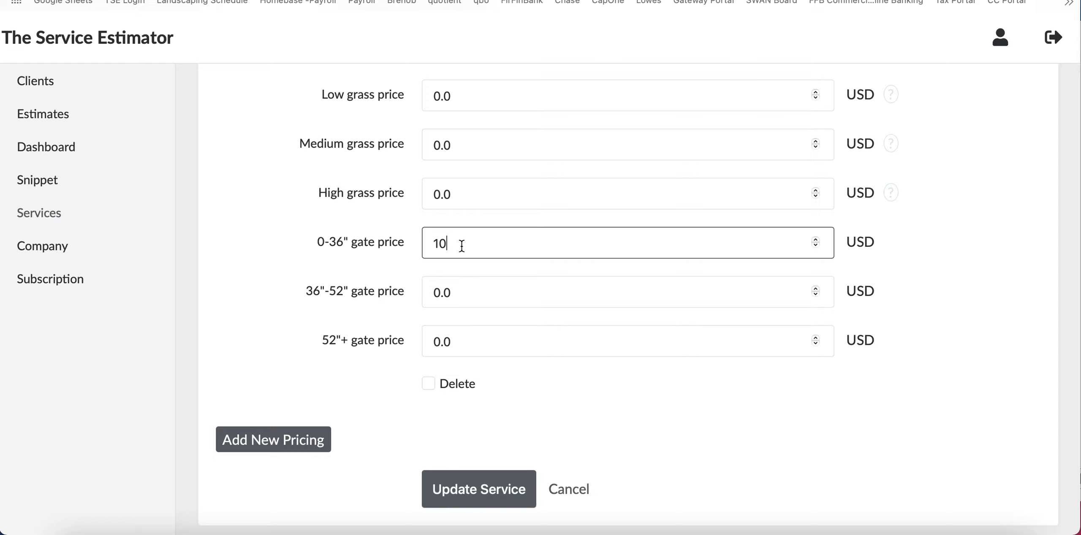
scroll(461, 244, up, 5)
scroll(461, 244, down, 10)
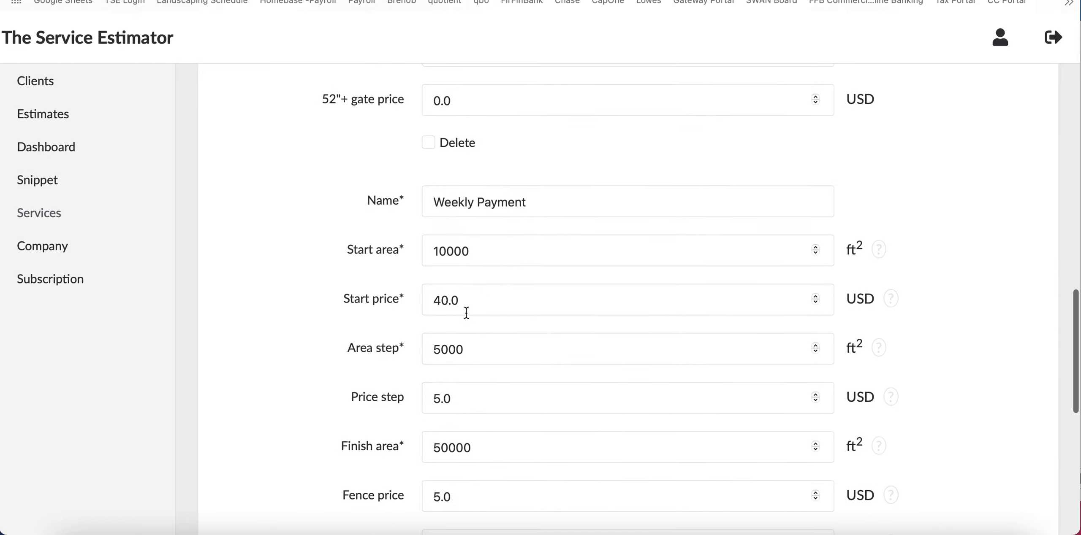
scroll(466, 313, down, 10)
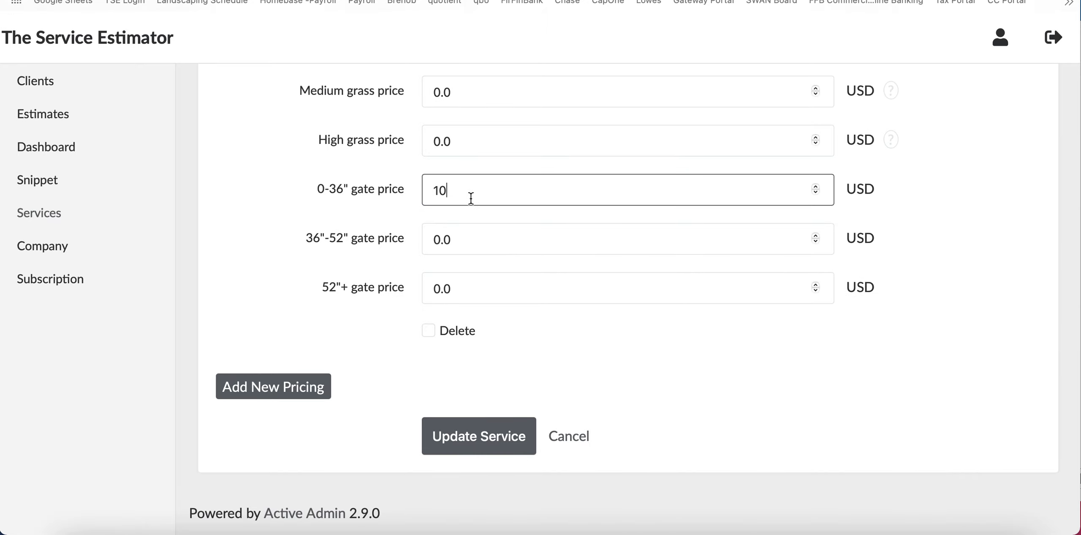
scroll(470, 198, up, 3)
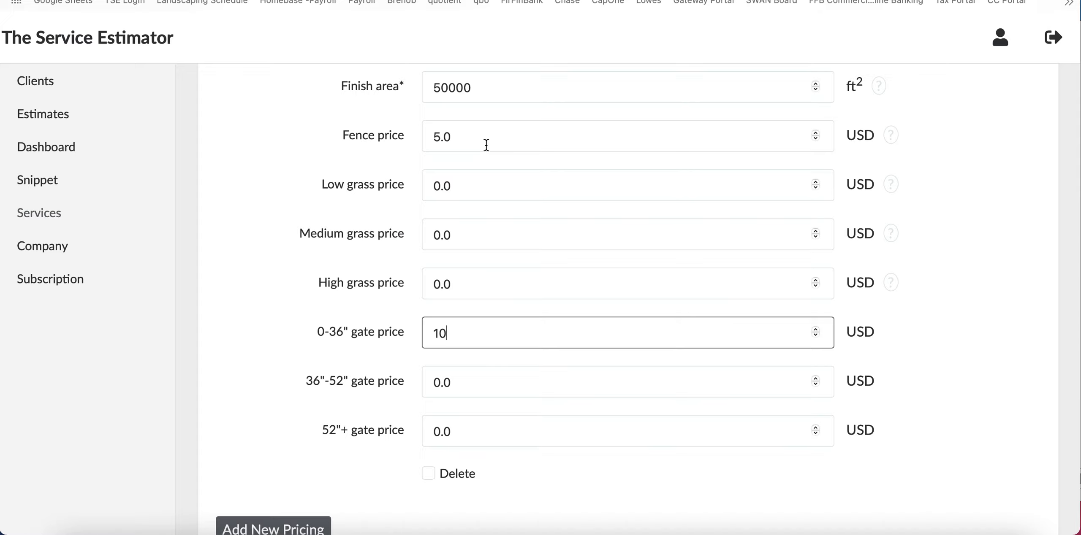
scroll(487, 145, down, 2)
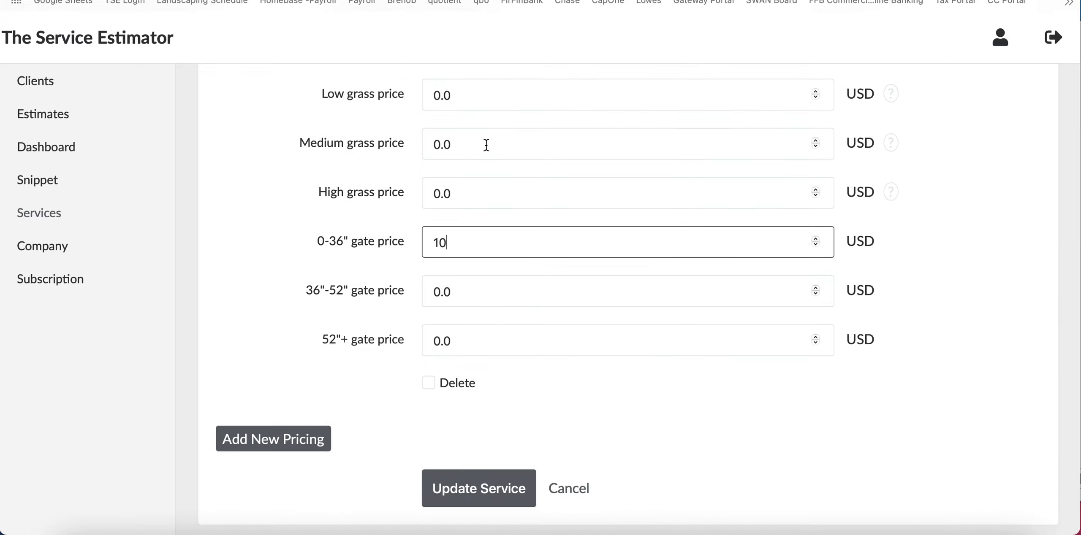
scroll(486, 145, down, 1)
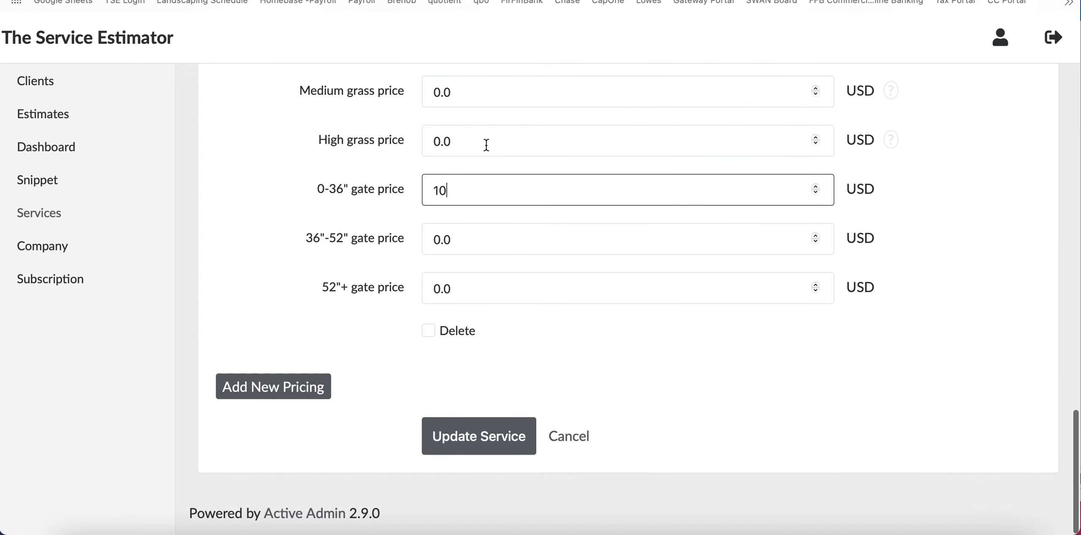
Step: Add a third pricing tier to the service and name it Weekly Payment
click(277, 385)
scroll(276, 386, down, 1)
click(461, 336)
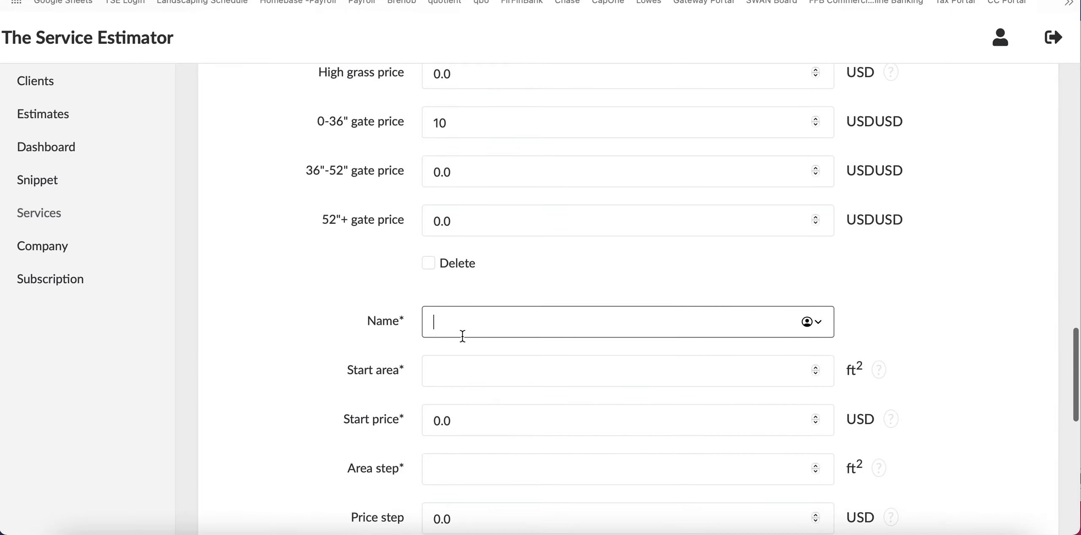
text(Weekly )
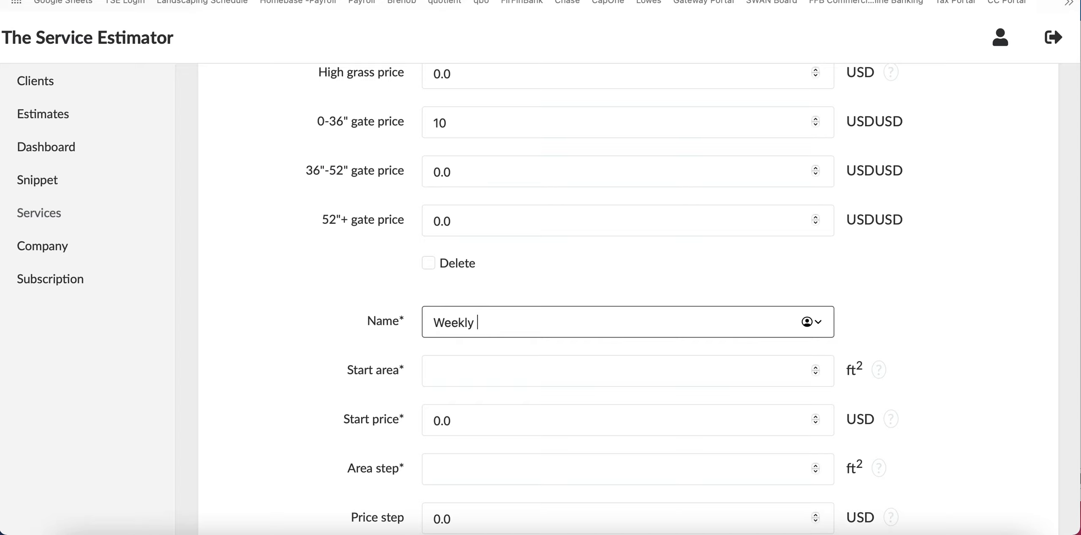
text(Pay As You Go)
scroll(540, 295, up, 2)
scroll(628, 296, up, 11)
scroll(628, 296, down, 19)
scroll(628, 296, up, 3)
scroll(680, 217, up, 1)
drag(591, 190, 500, 193)
key(BackSpace)
text(ment)
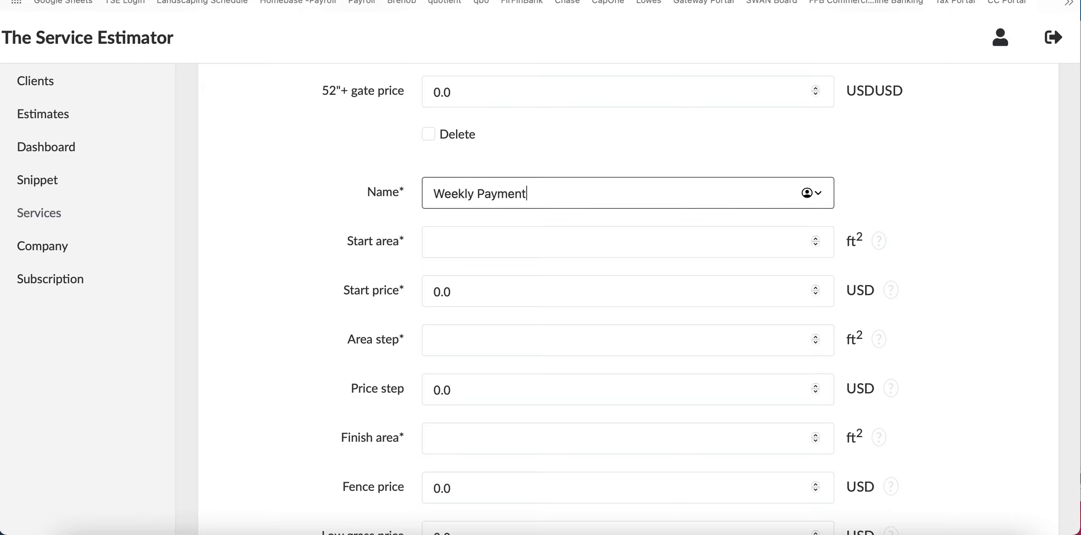
click(925, 188)
Step: Set the start area of the third Weekly Payment pricing tier to 50001 ft²
scroll(831, 235, down, 2)
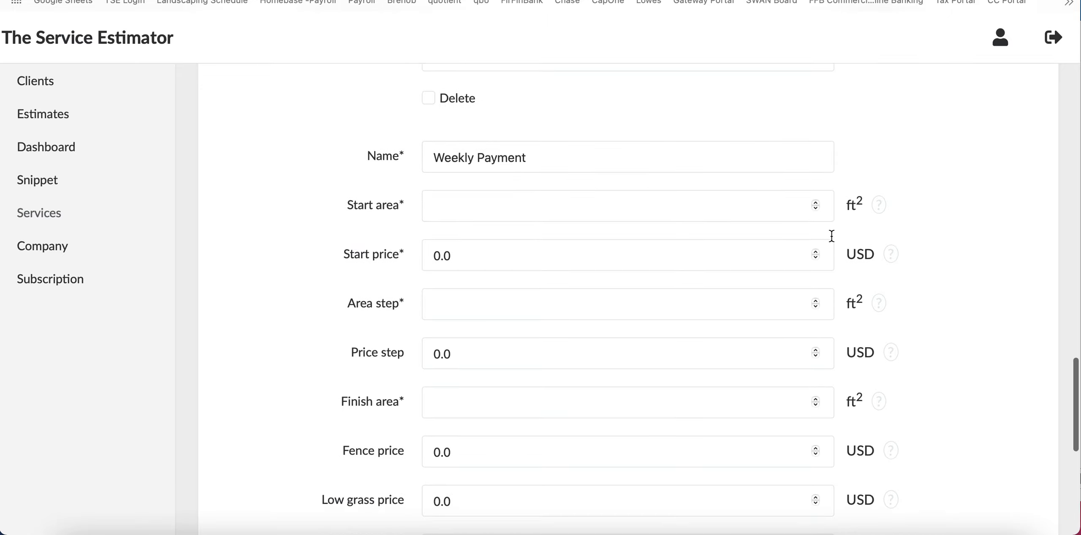
click(700, 218)
text(5)
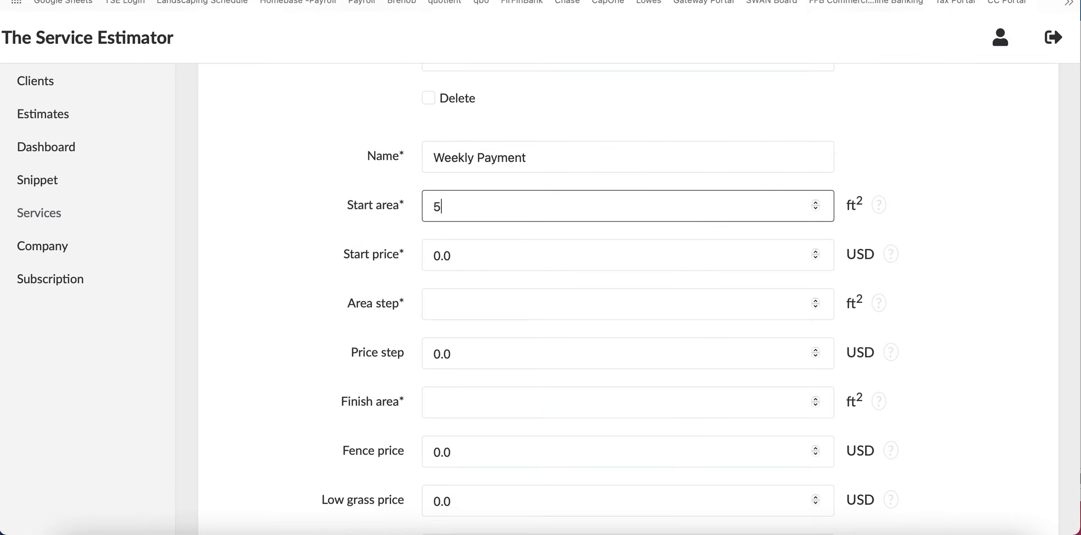
text(0001)
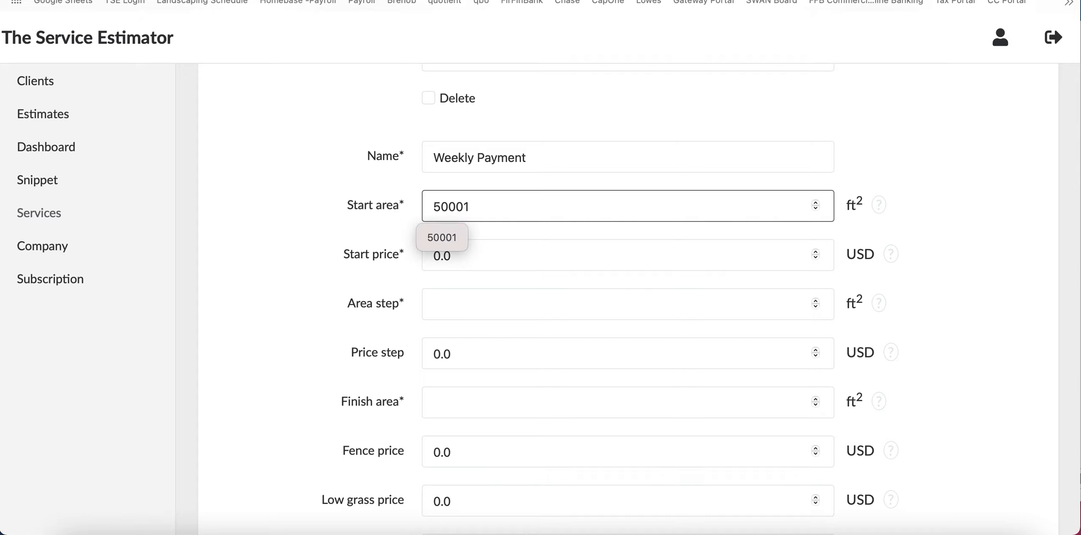
click(972, 226)
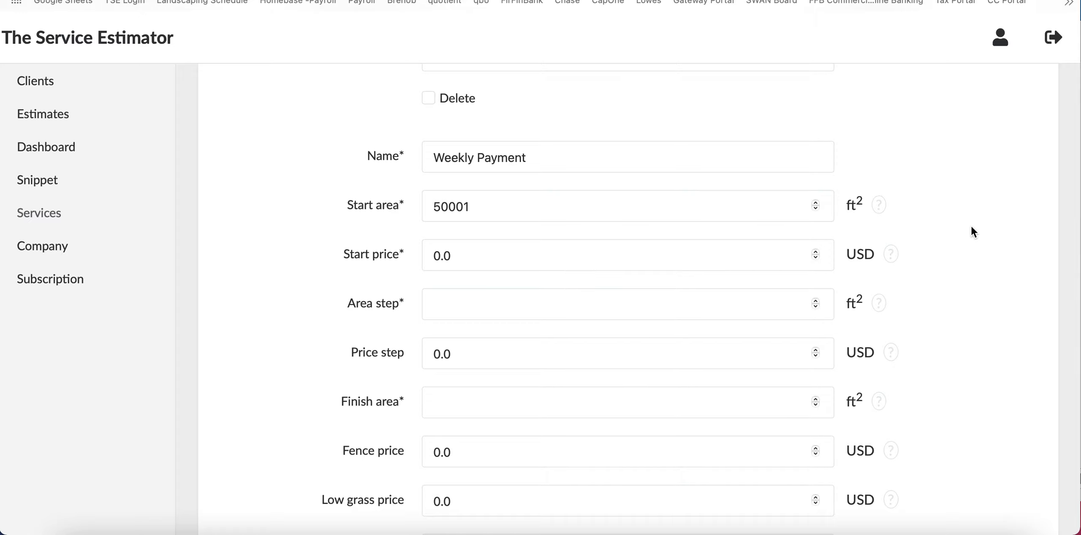
Step: Set the start price of the third Weekly Payment pricing tier to 90 USD
scroll(971, 226, up, 7)
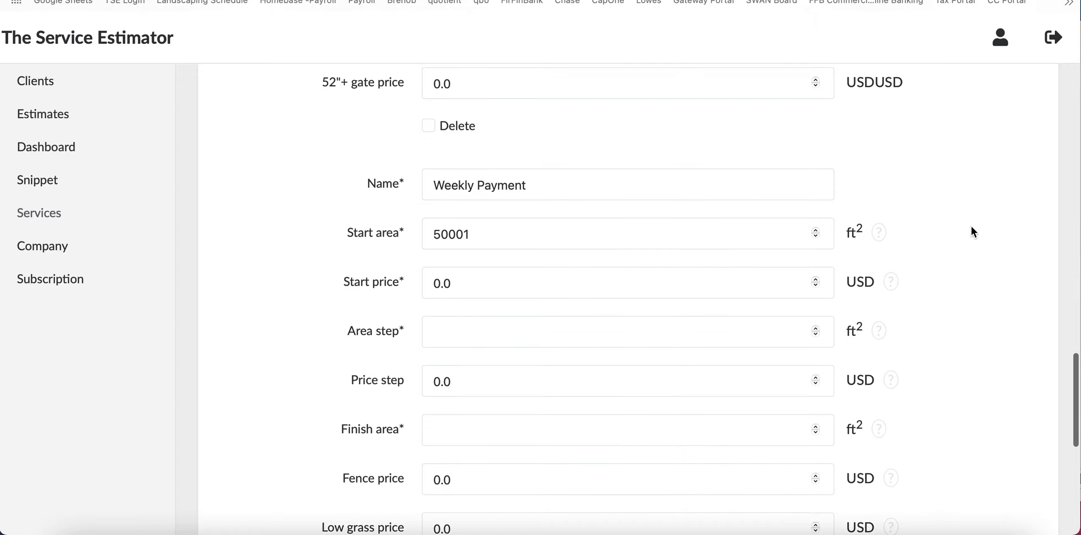
scroll(539, 166, down, 4)
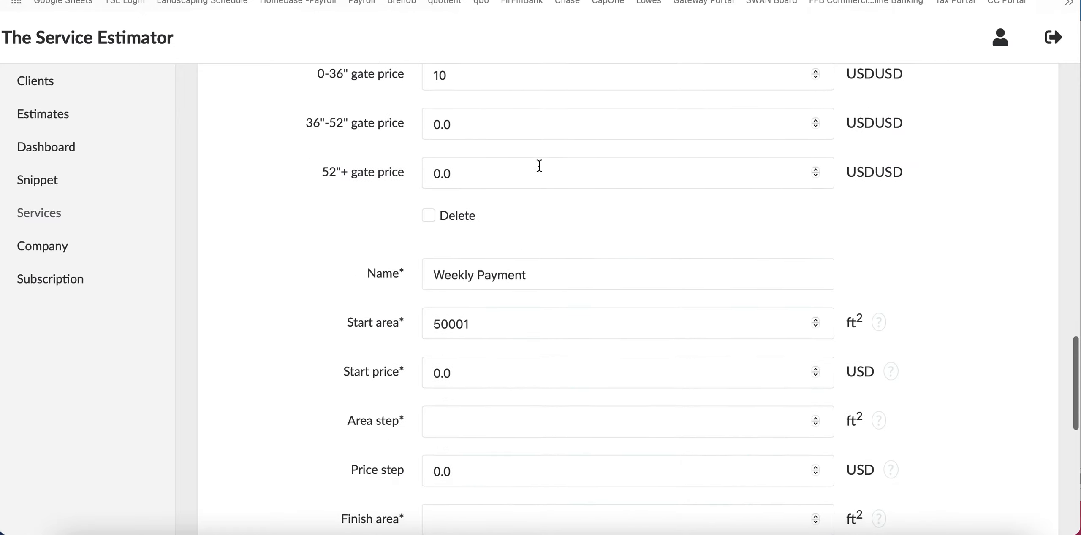
scroll(538, 167, down, 2)
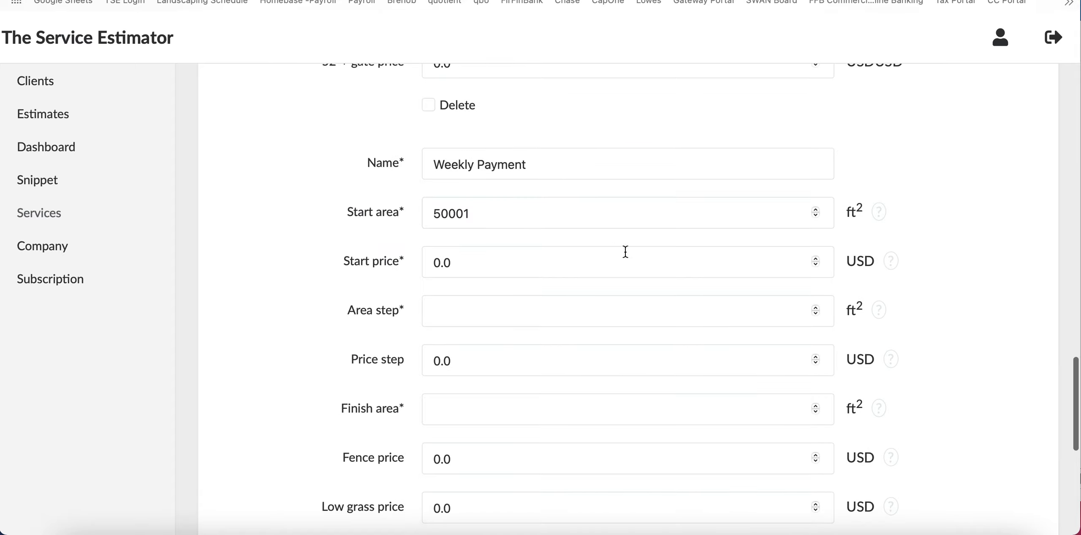
click(532, 269)
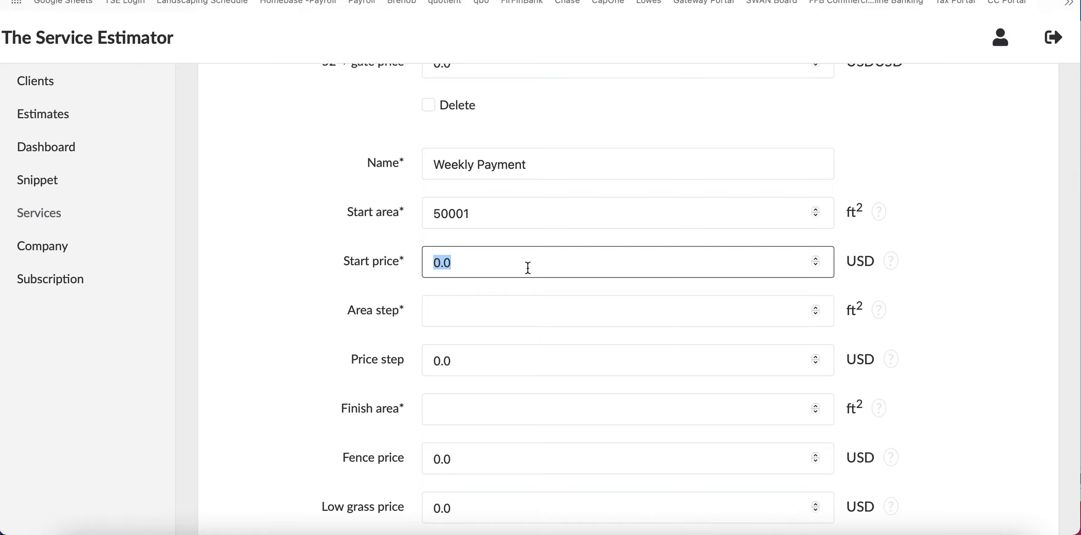
text(90)
click(934, 245)
Step: Set the third pricing tier's area step to 5000 ft² and its price step to 10 USD
scroll(934, 245, down, 2)
click(502, 240)
text(5000)
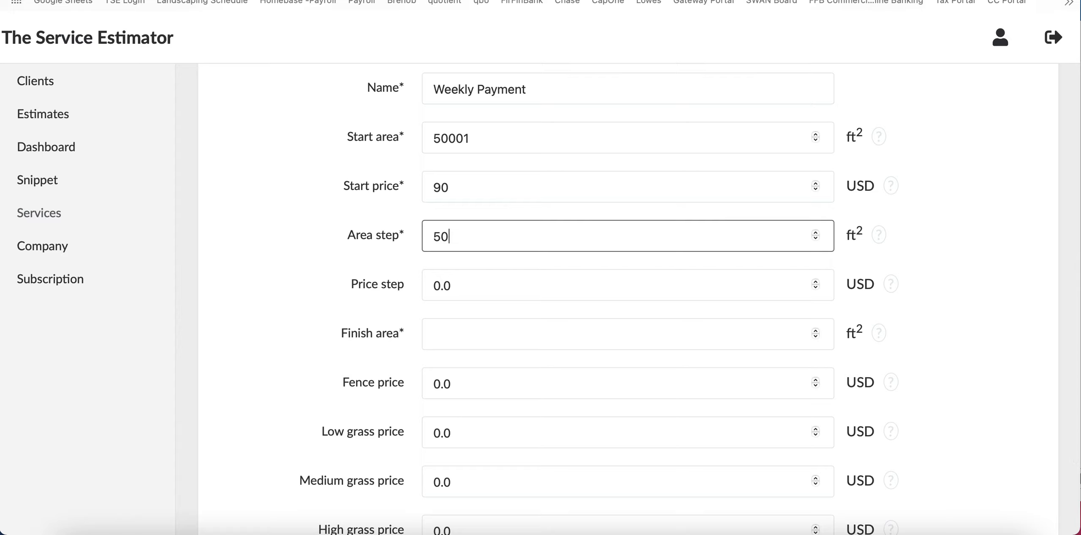
click(956, 260)
scroll(957, 260, down, 4)
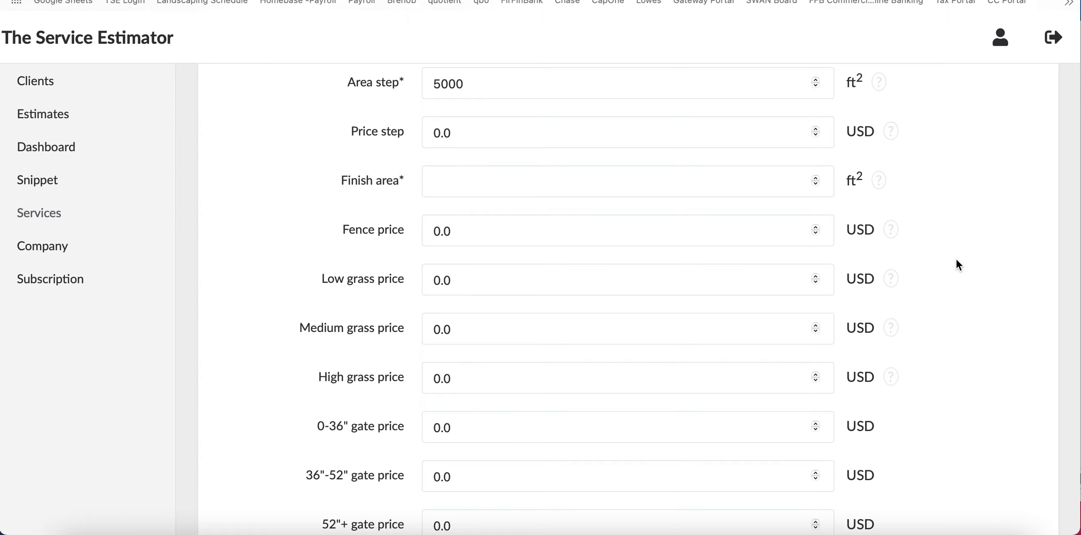
click(484, 125)
double_click(485, 124)
text(10)
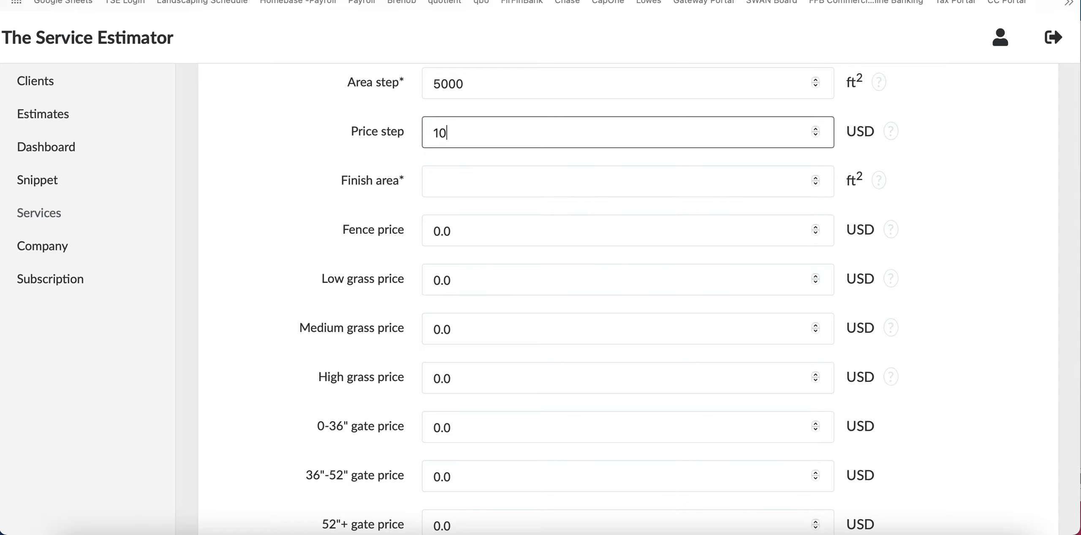
Step: Set the finish area of the third Weekly Payment pricing tier to 10000000 ft²
click(512, 174)
text(10000000)
click(1042, 194)
scroll(942, 201, up, 5)
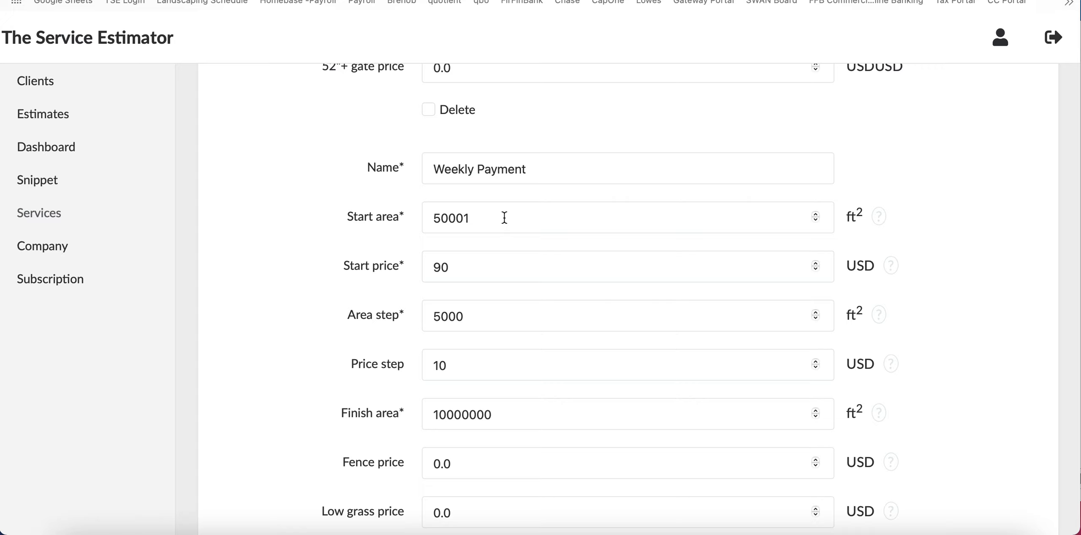
Step: Review the area, price and gate values of the third pricing tier and compare them with the tier above it
click(485, 311)
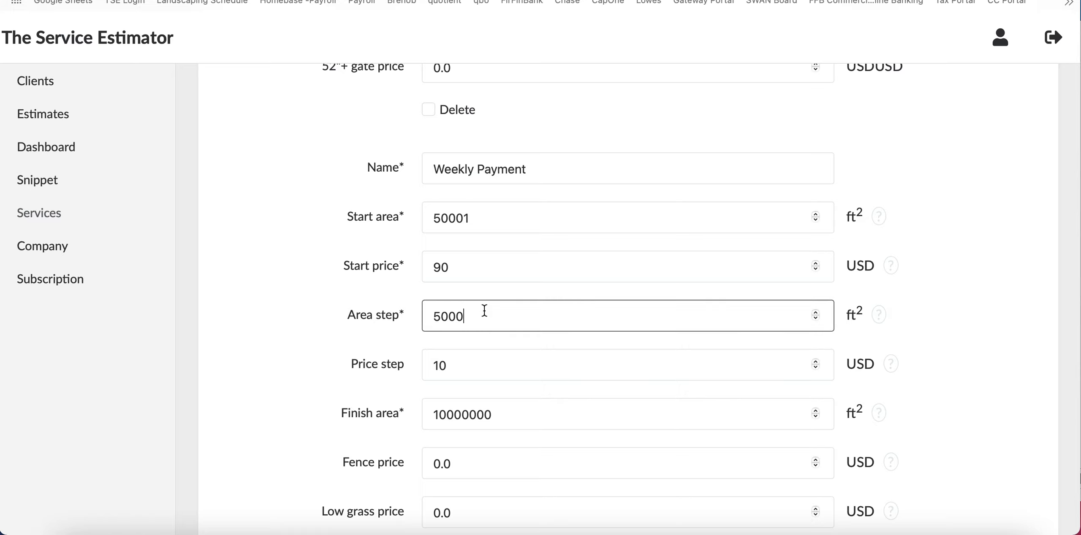
scroll(485, 309, down, 1)
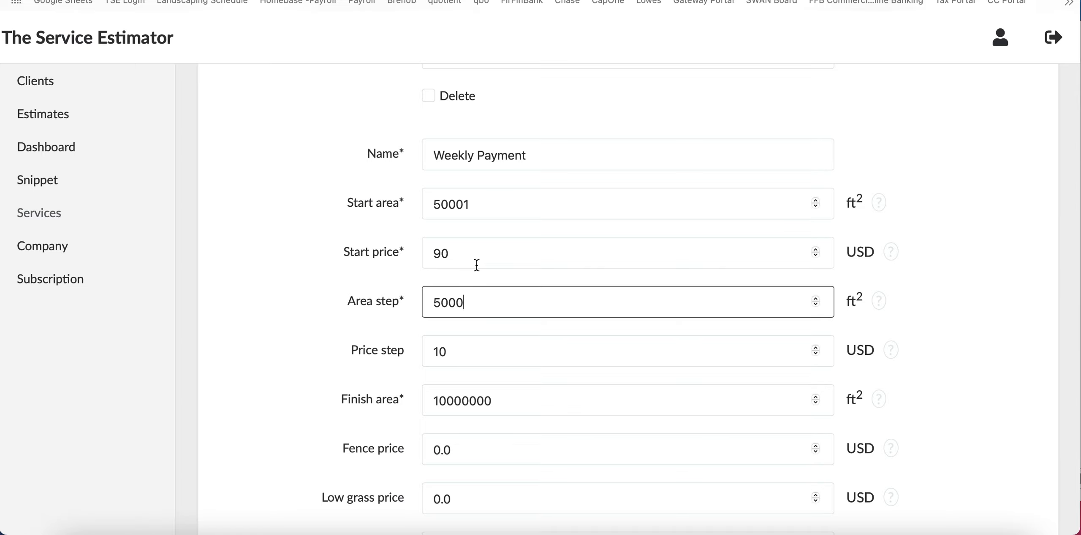
scroll(476, 265, down, 5)
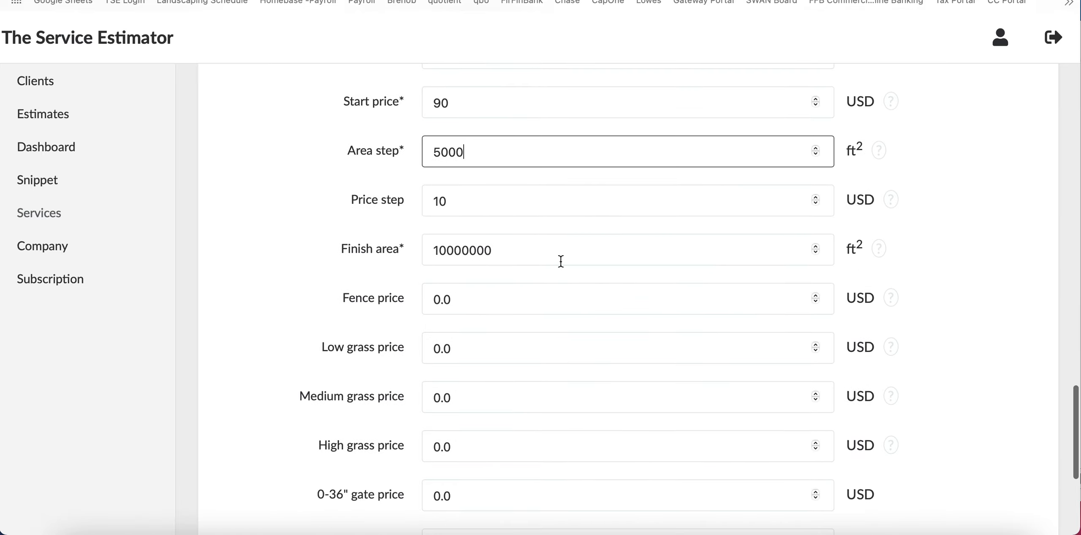
click(931, 183)
scroll(930, 183, down, 1)
scroll(930, 183, down, 4)
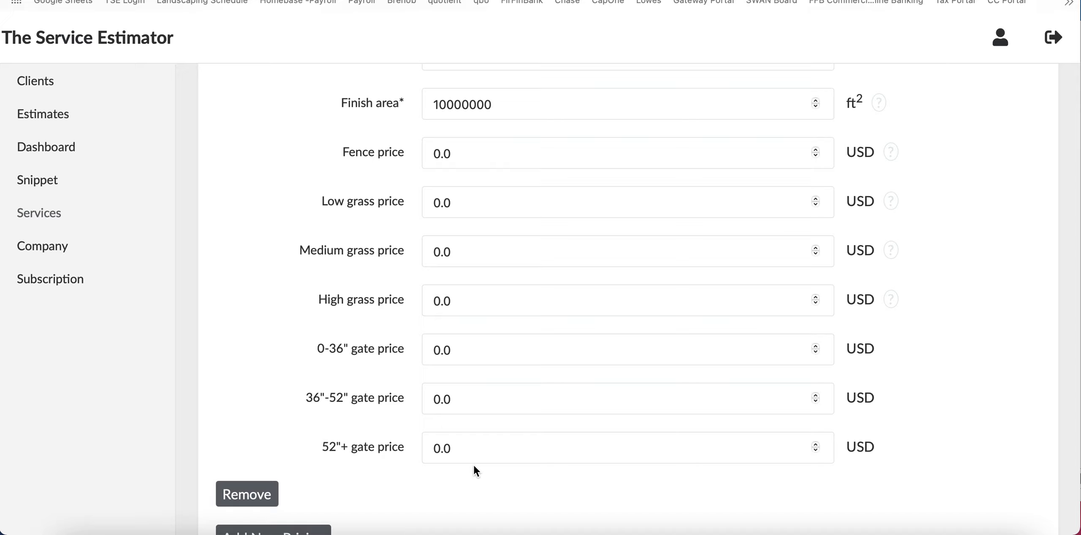
scroll(516, 378, up, 15)
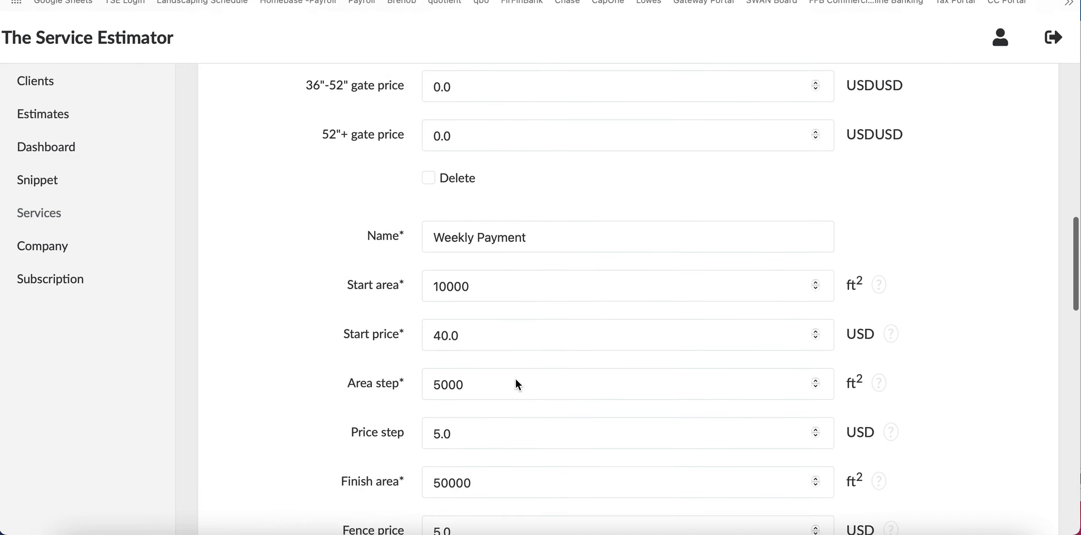
scroll(515, 378, up, 8)
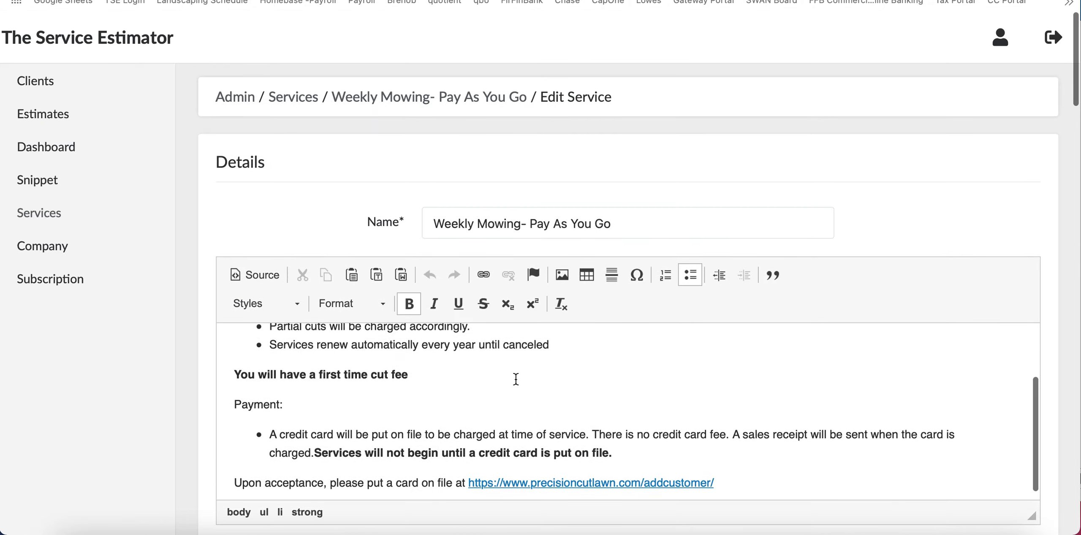
Step: Add after the first-time cut fee line: "IF PROPERTY IS GREATER THAN 50,000 sq ft, then we will need to confirm pricing by pictures and/or site inspection."
scroll(515, 379, down, 4)
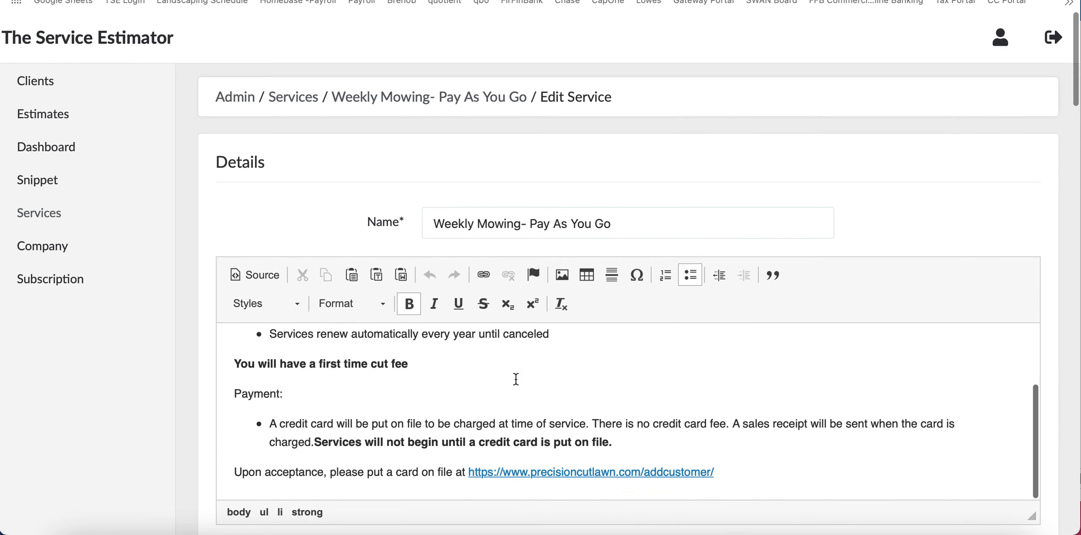
scroll(515, 379, up, 2)
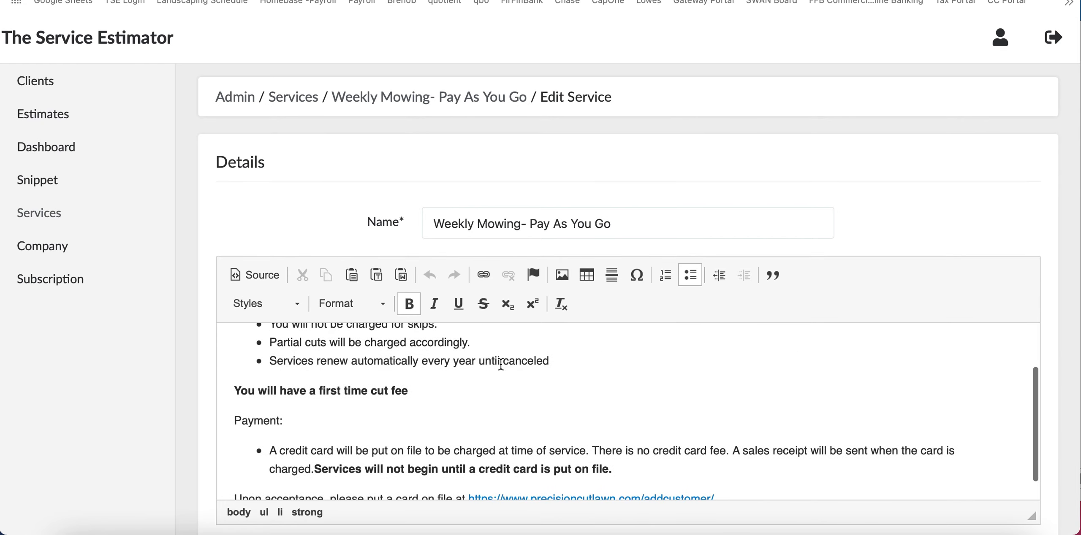
scroll(526, 381, down, 2)
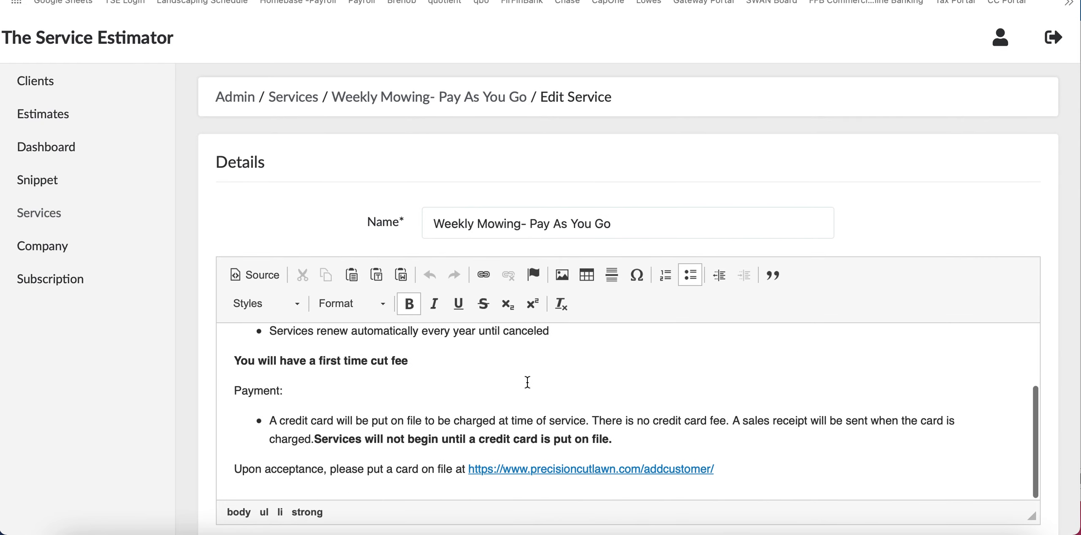
scroll(666, 416, up, 7)
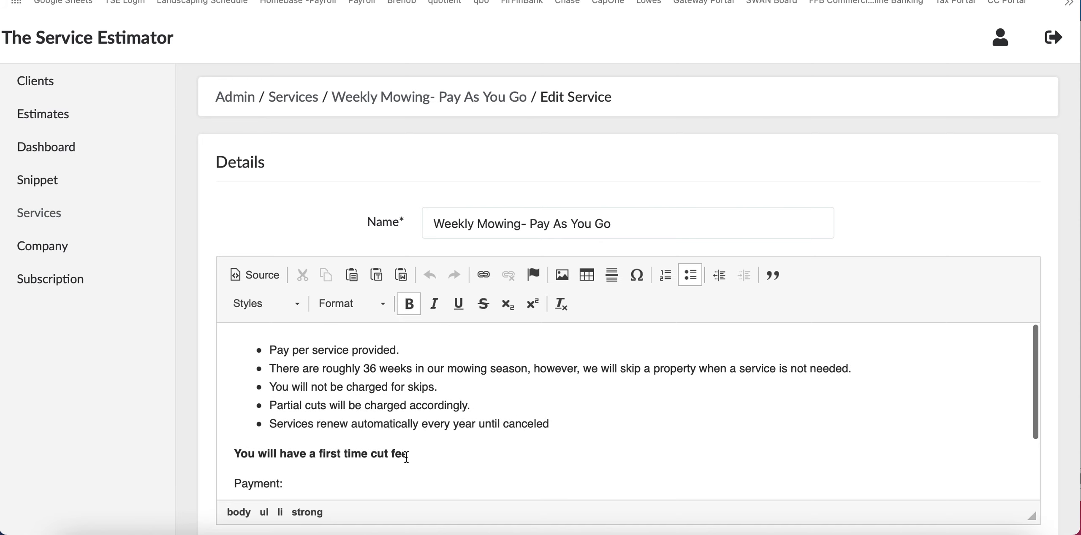
click(429, 454)
text(. )
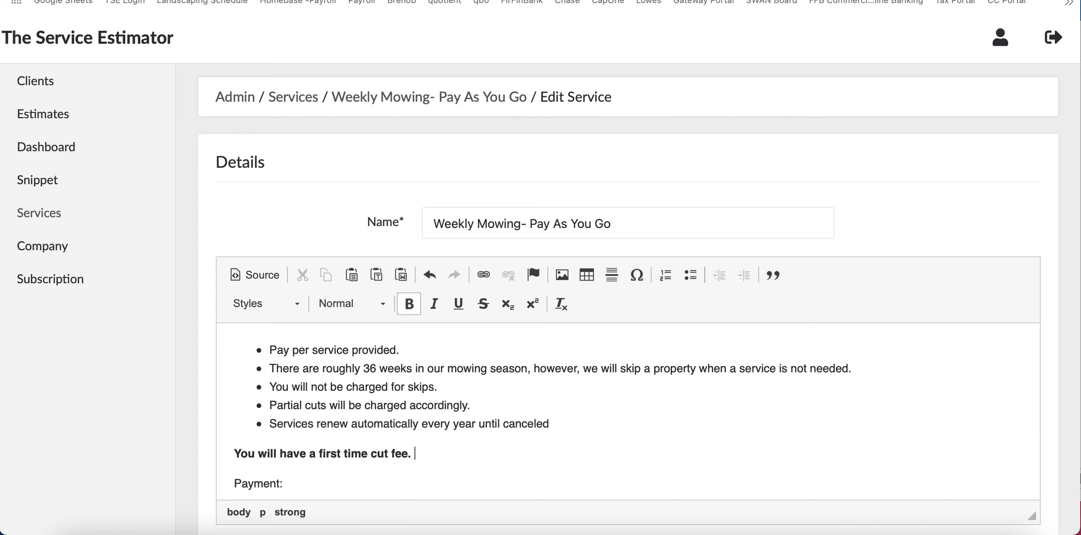
text(IF PROPERTY IS GREA)
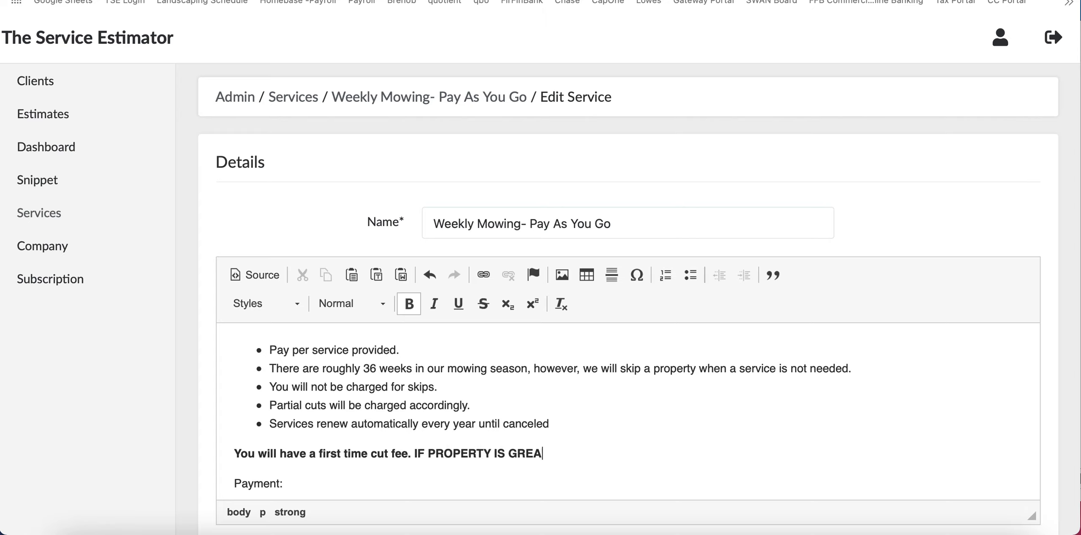
text(TER THAN 50,000 sq ft, then we will need to con)
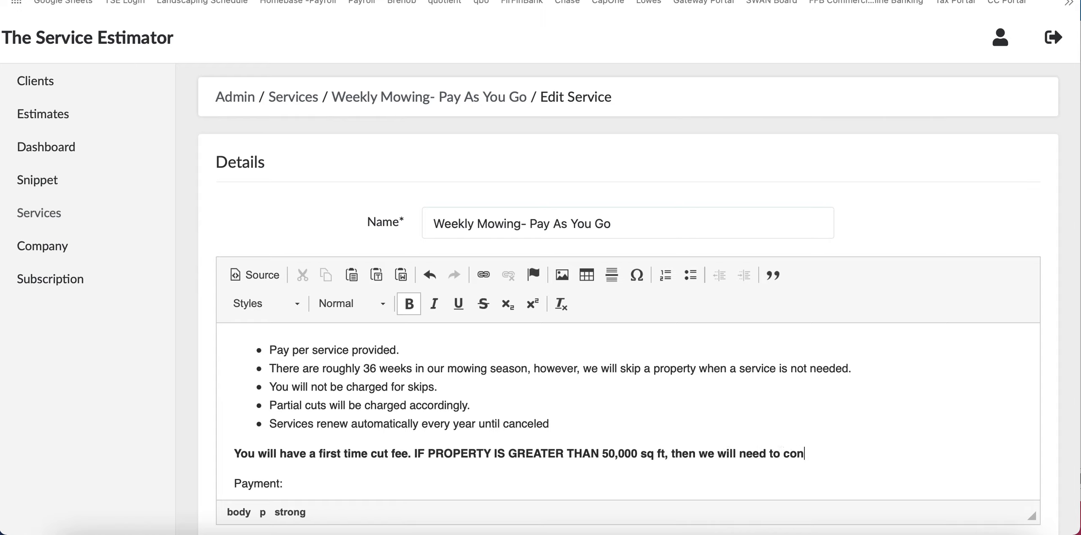
text(firm pricing by )
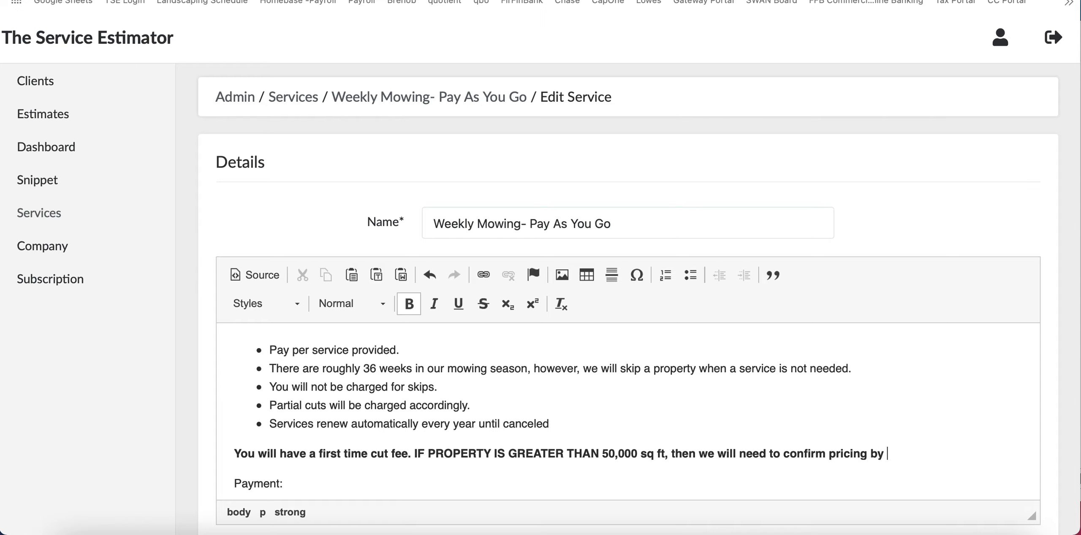
text(pictures and/or )
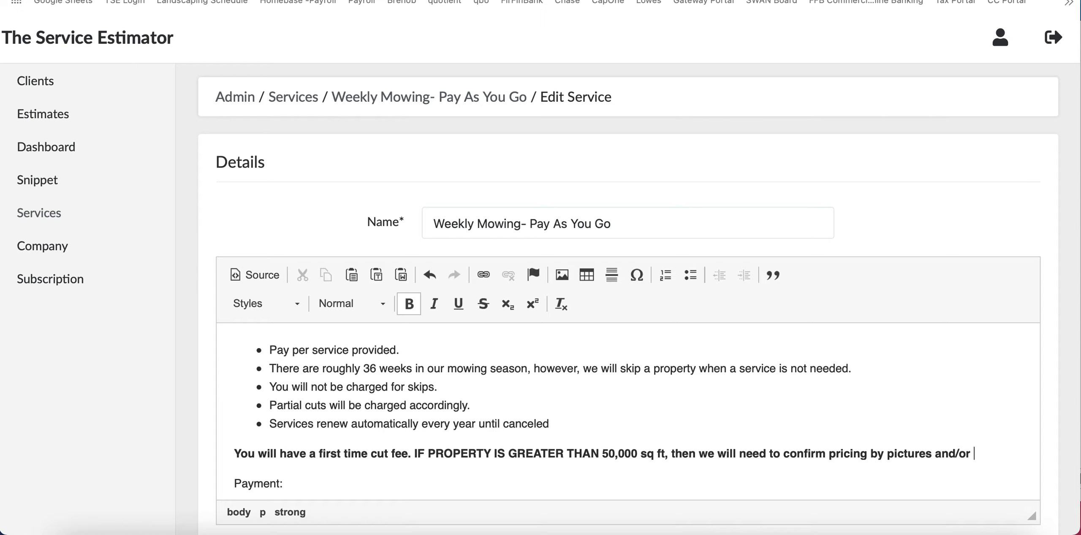
text(site inspectio)
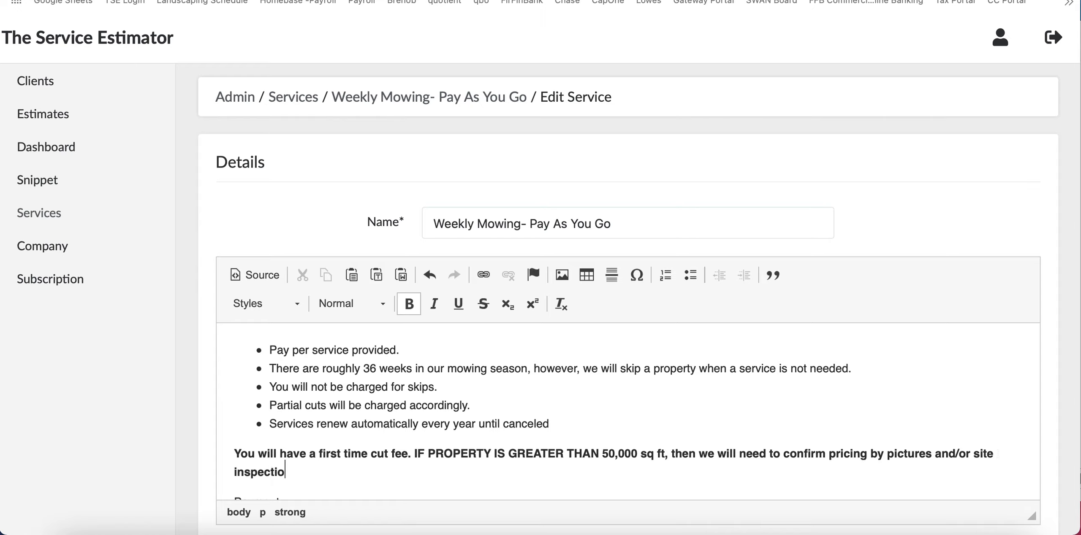
text(n.)
drag(411, 454, 485, 464)
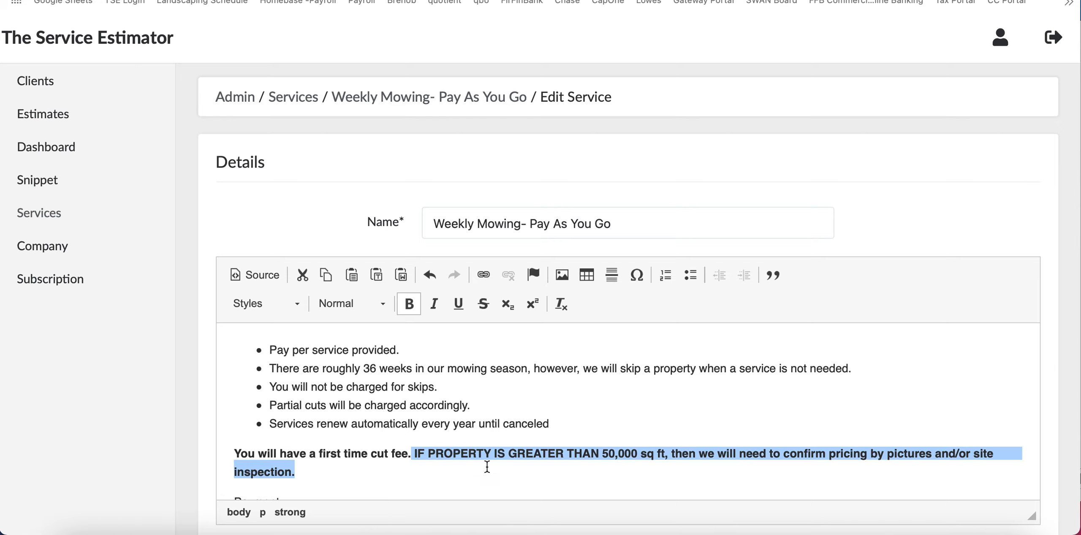
click(486, 465)
Step: Set the fence price of the third Weekly Payment pricing tier to 5 USD
scroll(520, 464, down, 3)
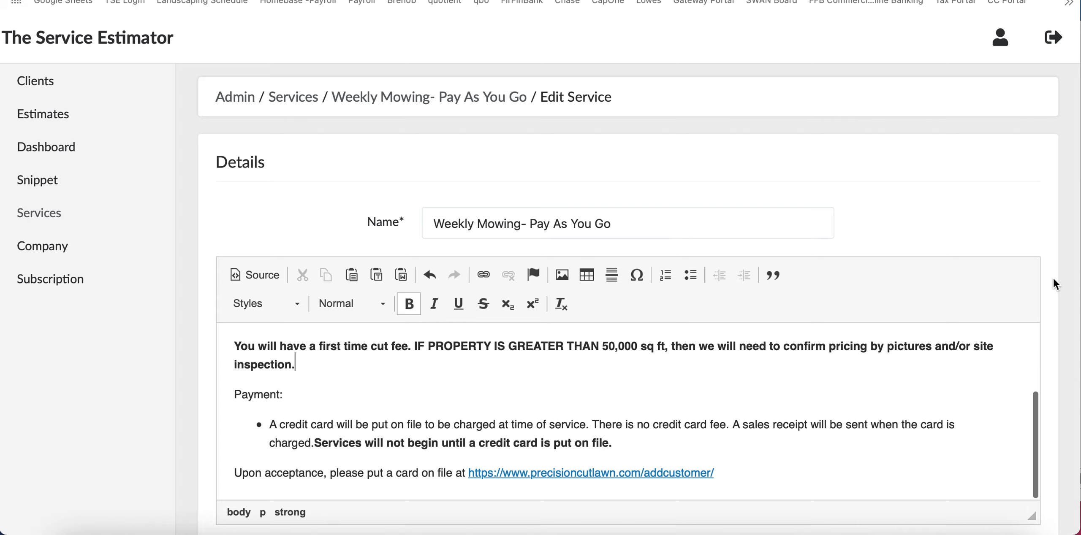
scroll(1054, 284, down, 10)
scroll(1054, 283, up, 6)
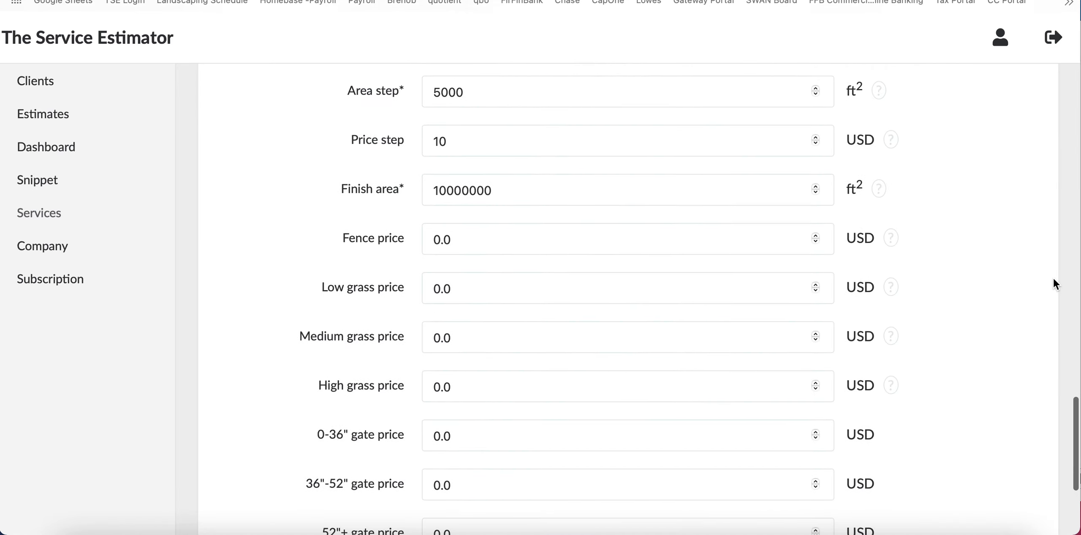
scroll(1053, 280, up, 3)
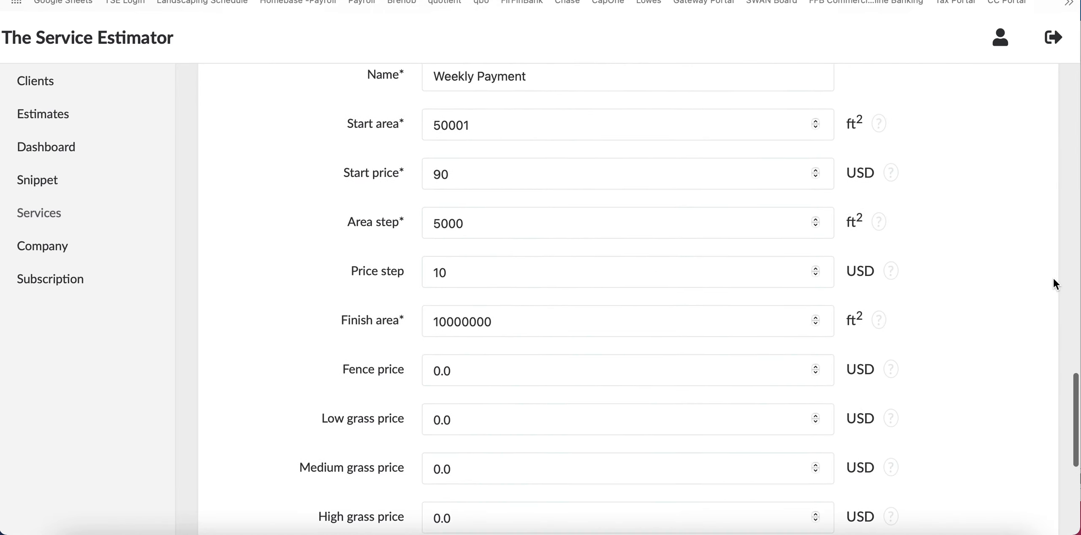
scroll(1055, 284, up, 1)
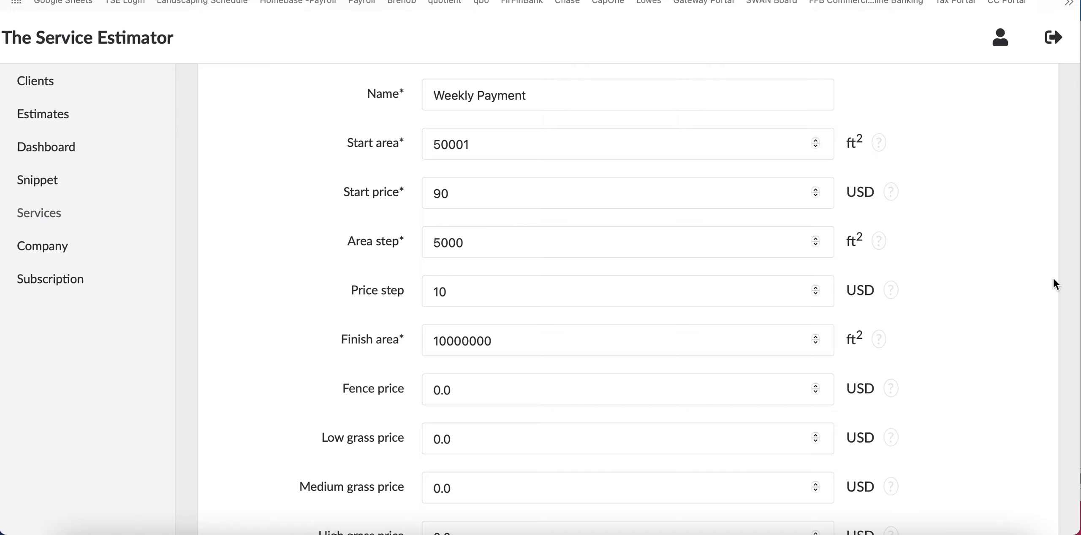
scroll(1052, 277, down, 3)
click(589, 323)
text(5)
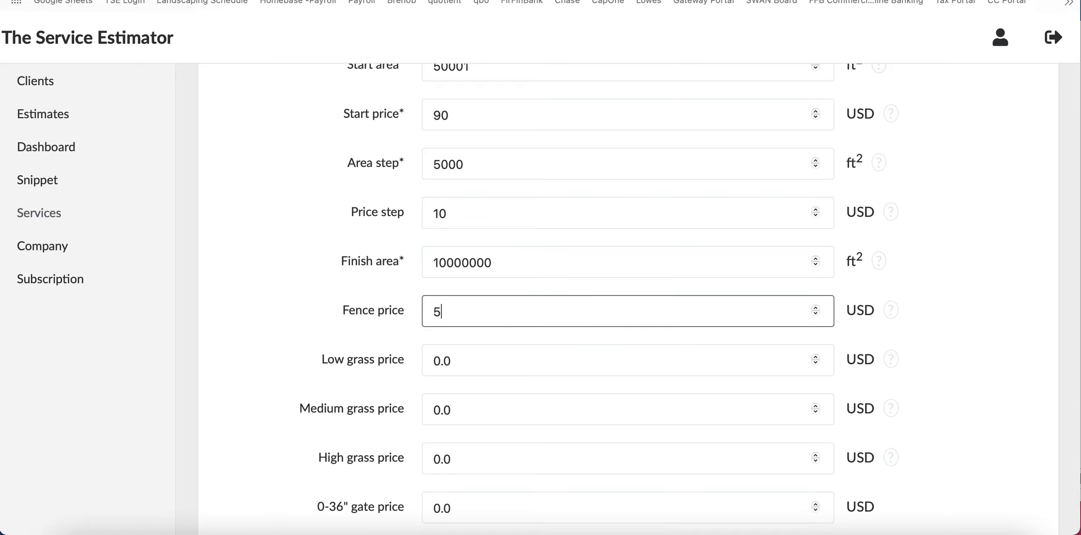
Step: Save the changes to the Weekly Mowing- Pay As You Go service and check its saved pricings table
click(1023, 236)
scroll(1024, 244, down, 6)
scroll(1023, 244, down, 2)
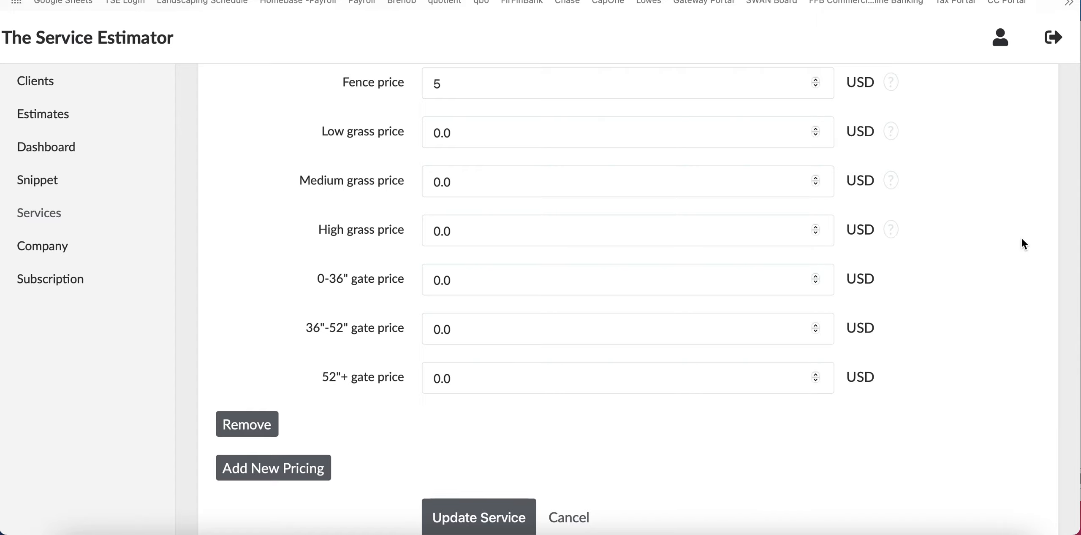
scroll(1023, 244, down, 3)
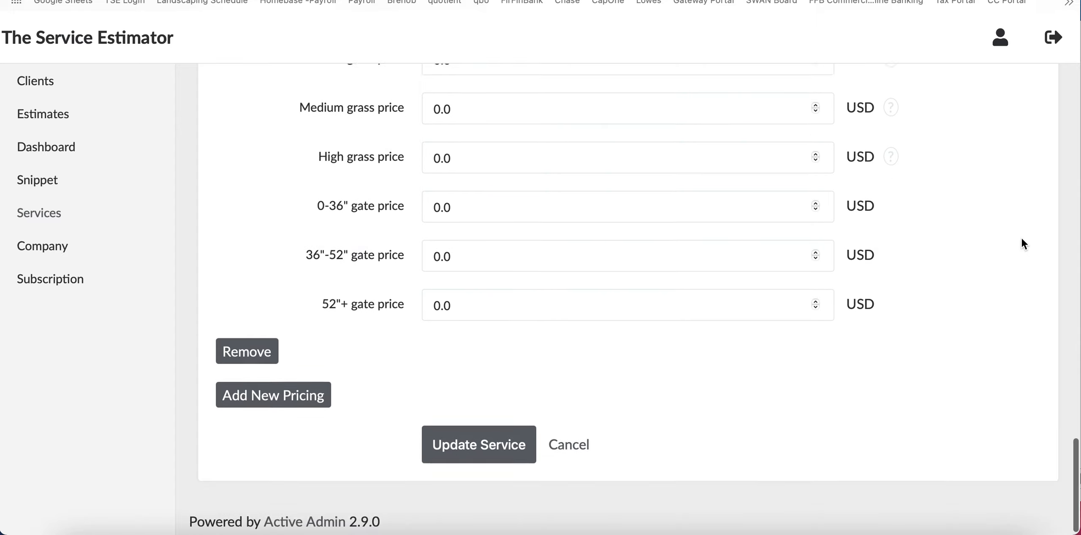
click(503, 438)
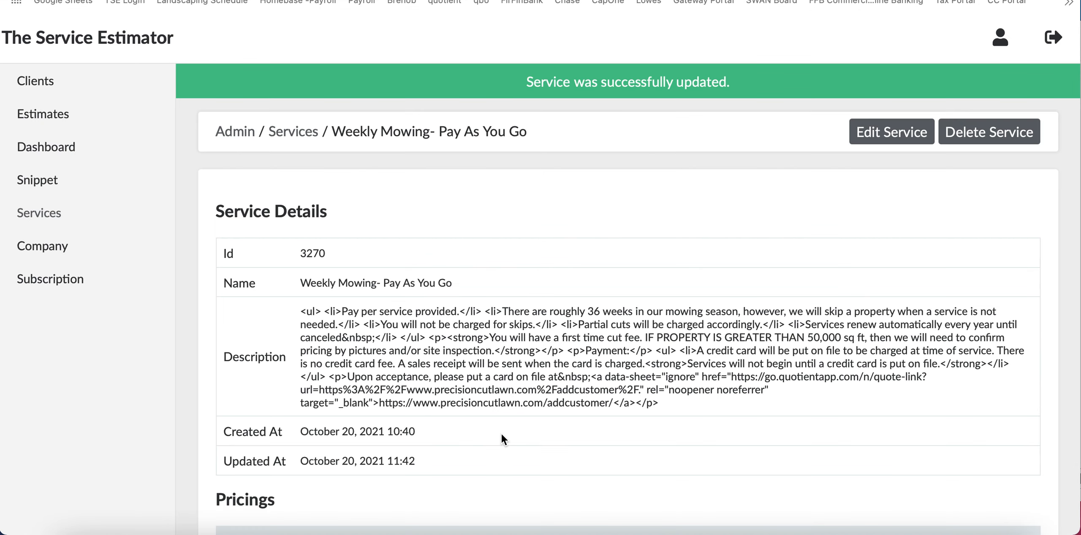
scroll(501, 432, down, 6)
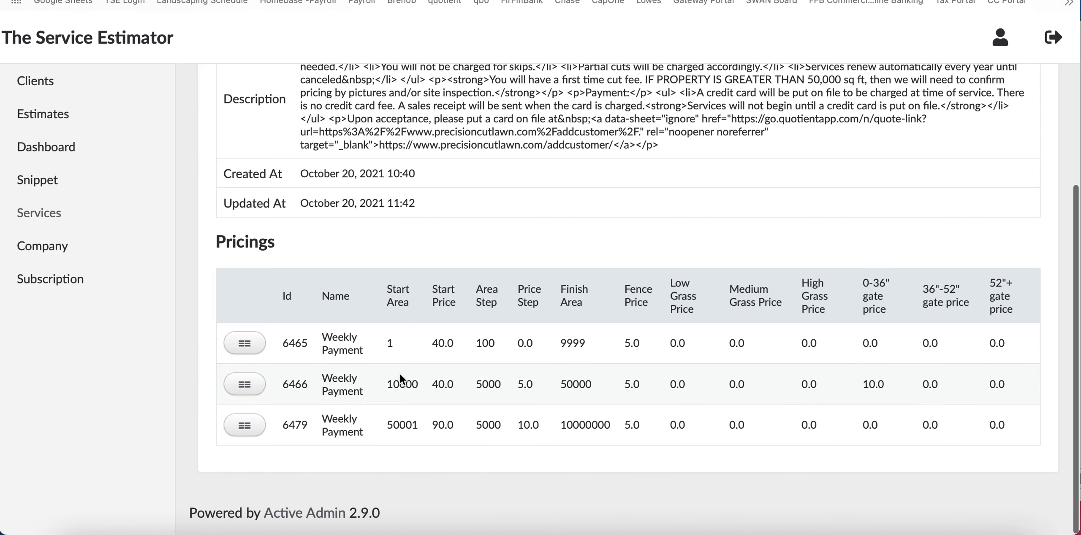